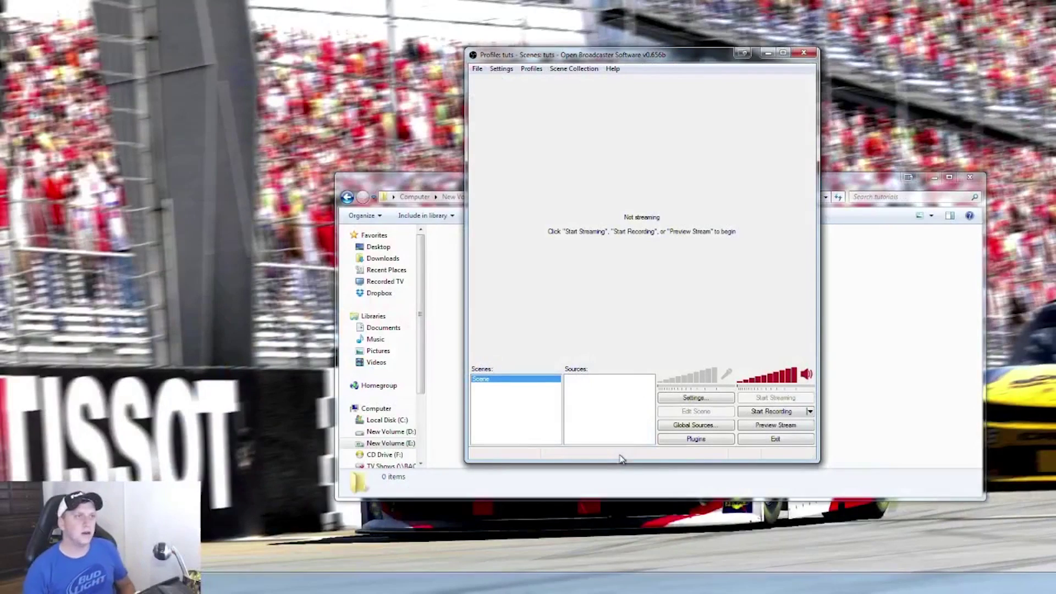
Step: Turn off CBR, set quality balance 10 and custom buffer size 0, and apply the encoding settings
drag(542, 58, 460, 69)
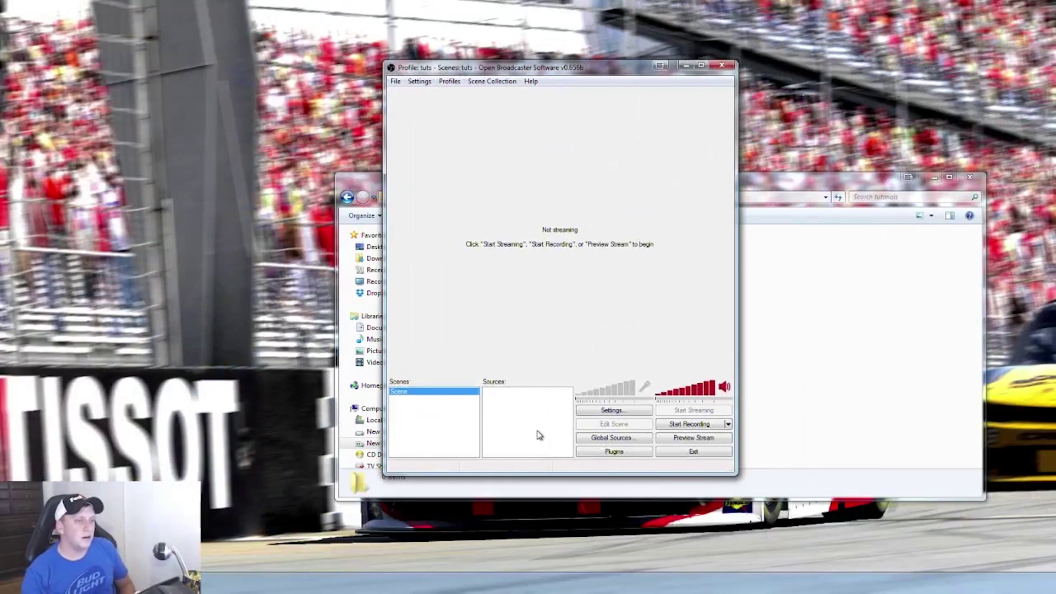
click(428, 83)
click(434, 95)
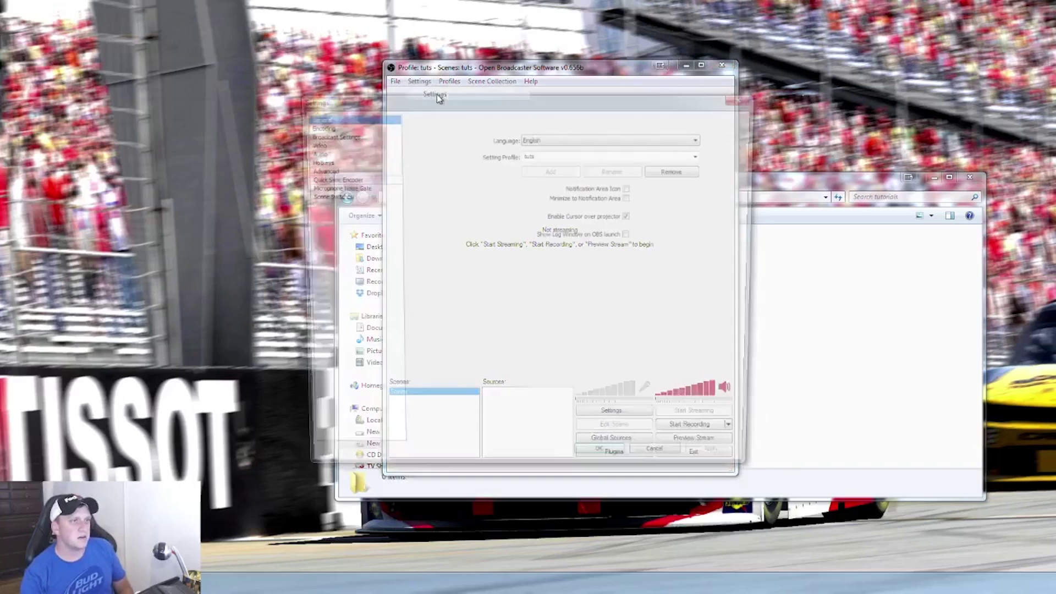
click(344, 126)
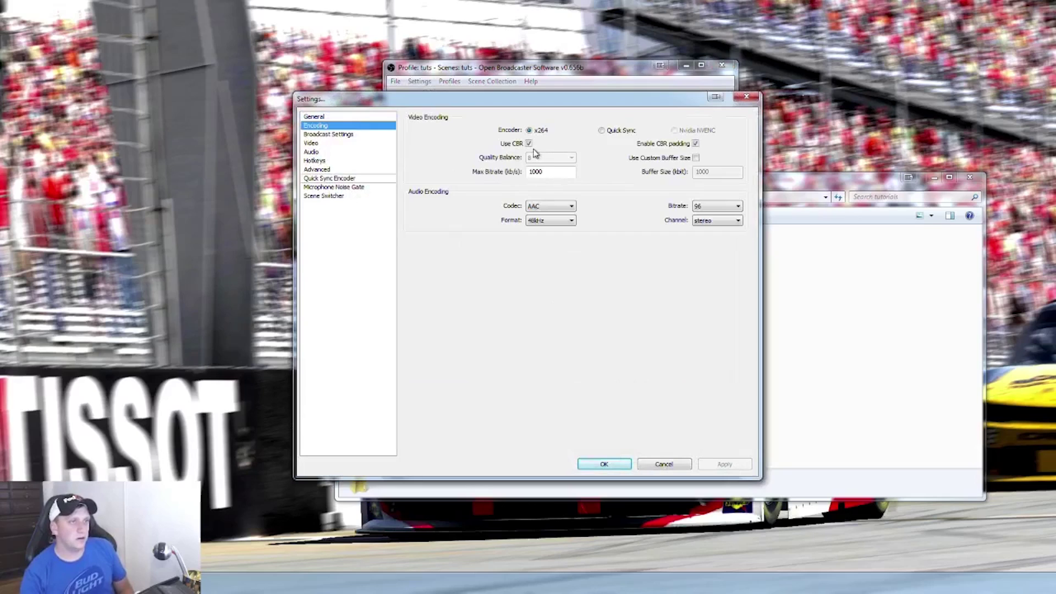
click(529, 144)
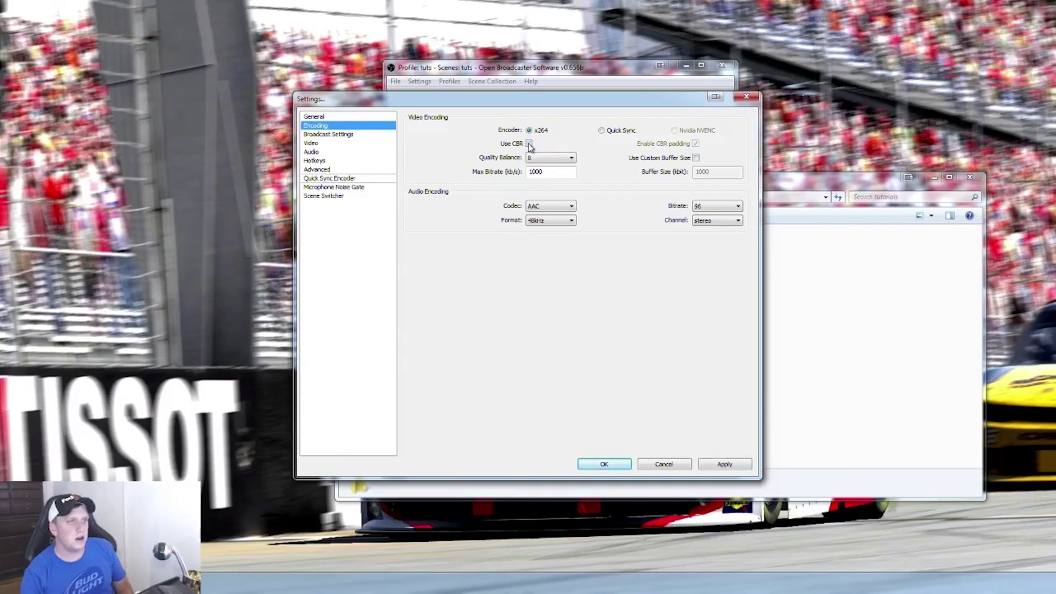
click(552, 160)
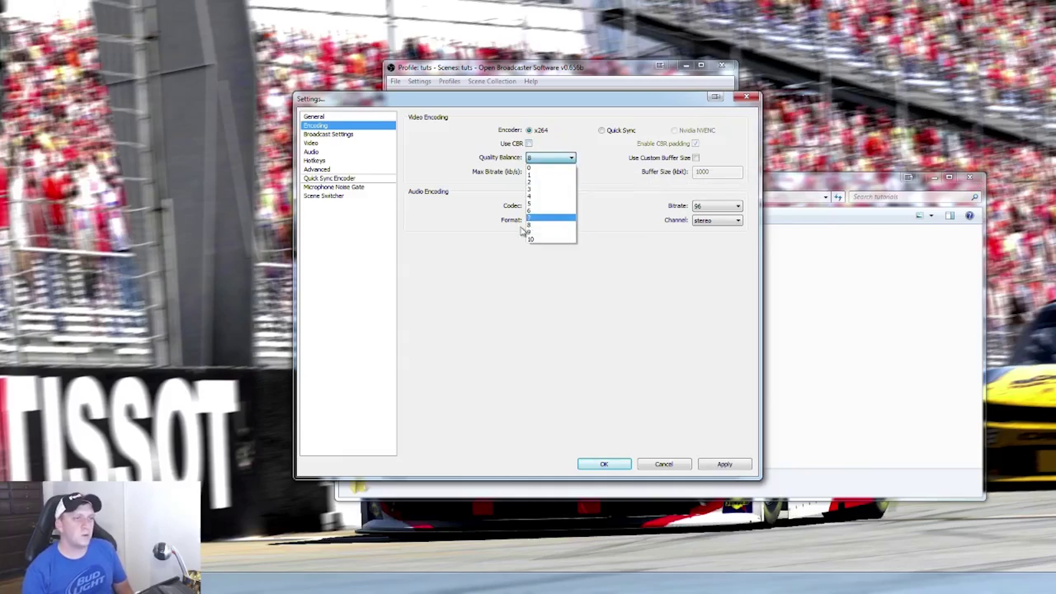
click(571, 240)
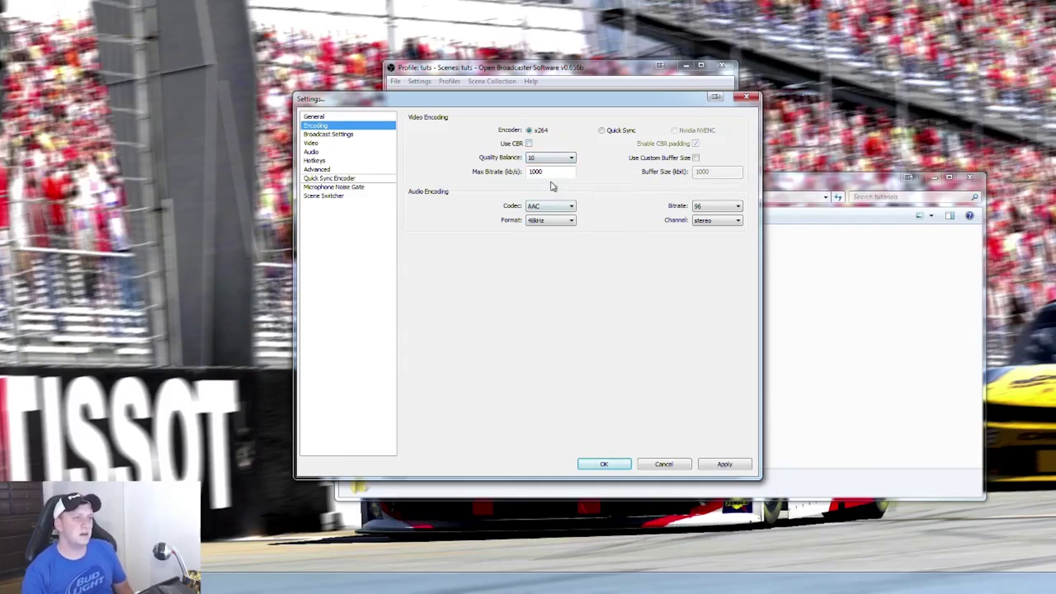
mouse_move(551, 181)
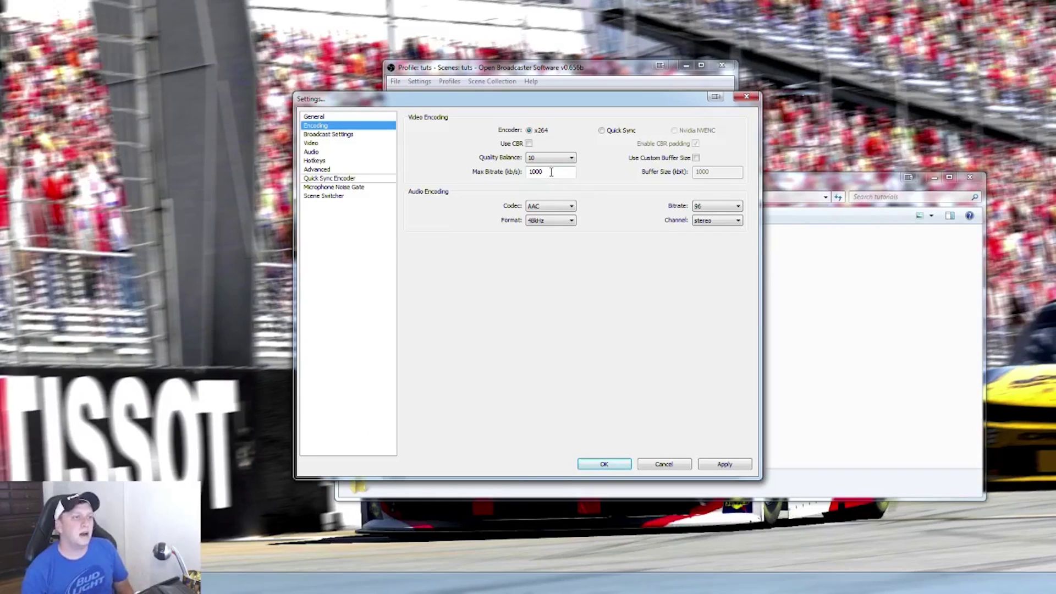
click(696, 158)
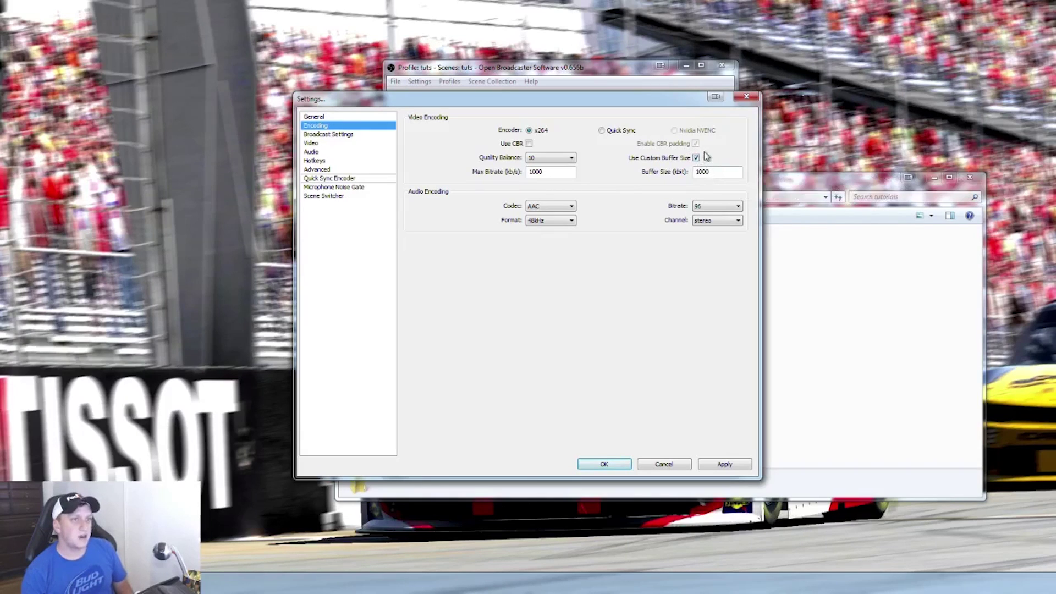
key(Tab)
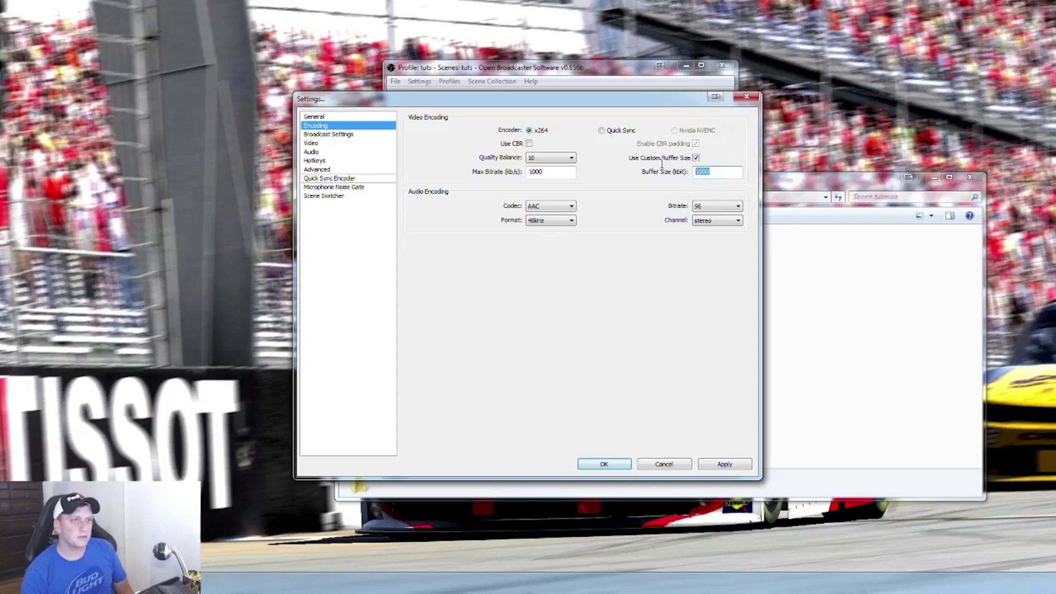
text(0)
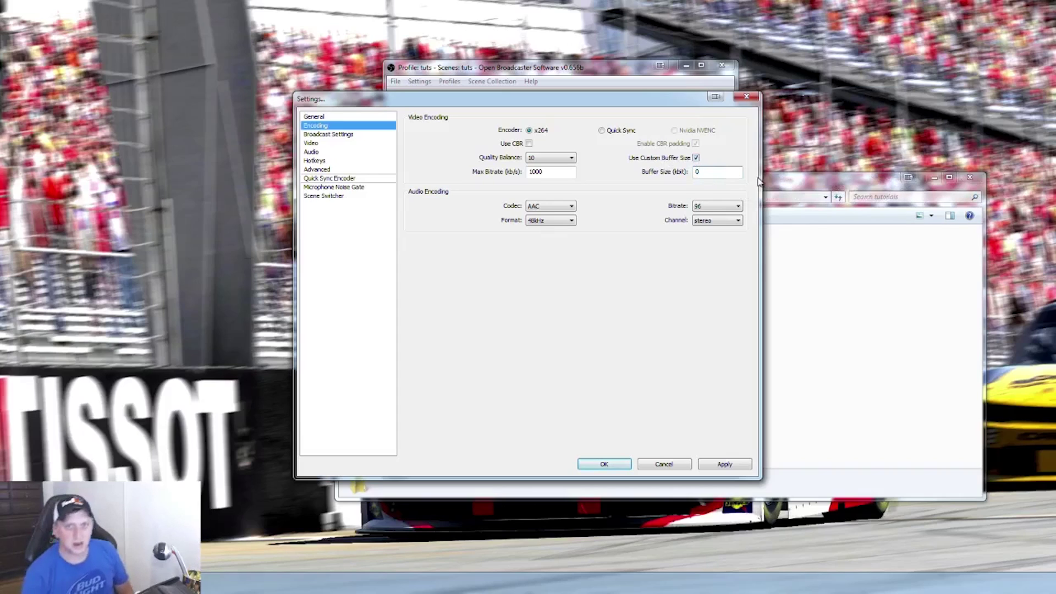
click(725, 464)
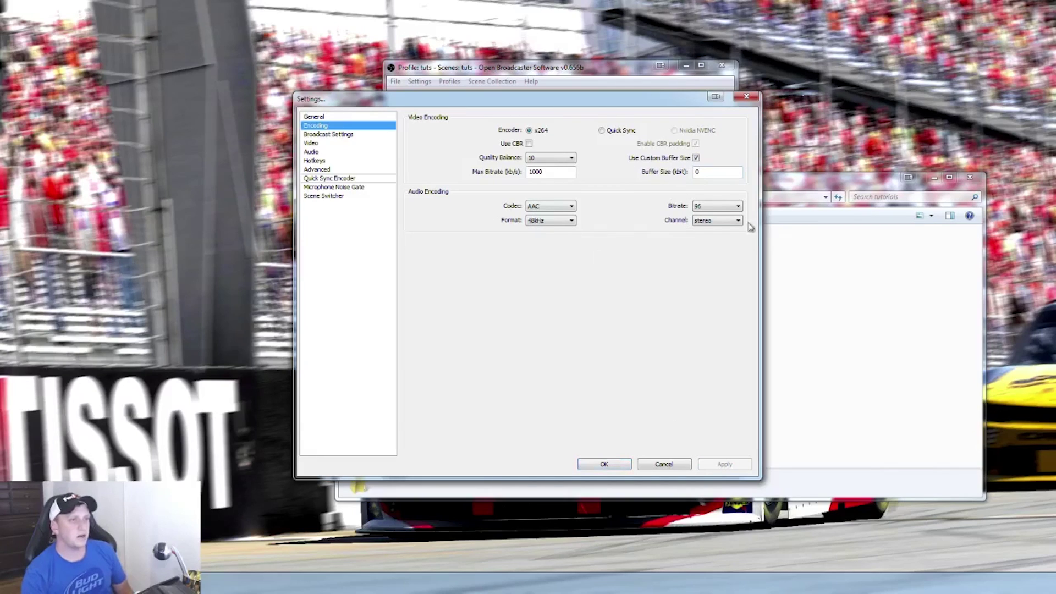
Step: Try Live Stream output mode with the Custom streaming service in Broadcast Settings
click(321, 135)
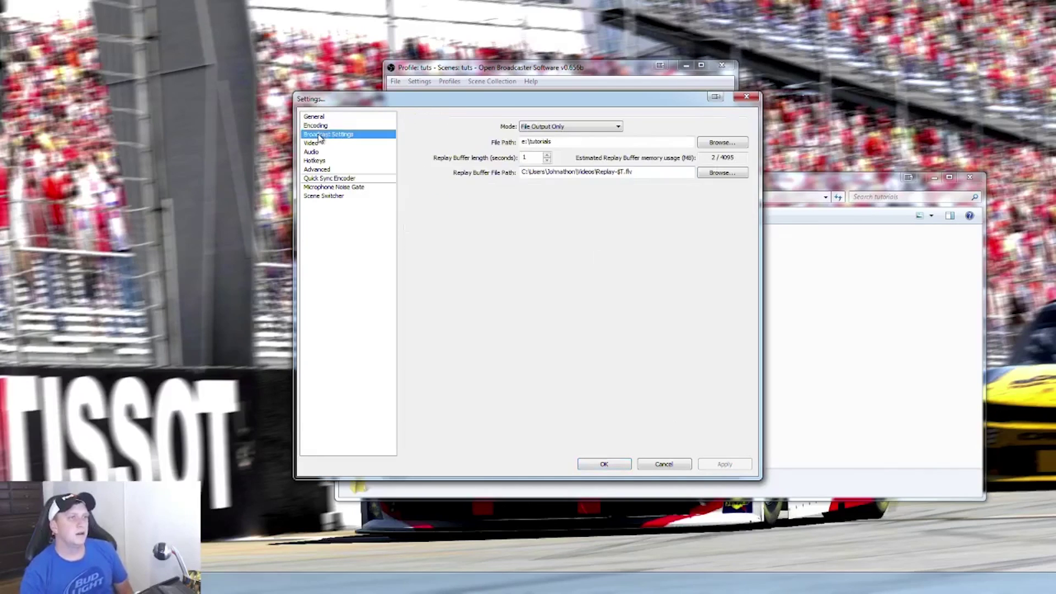
click(569, 127)
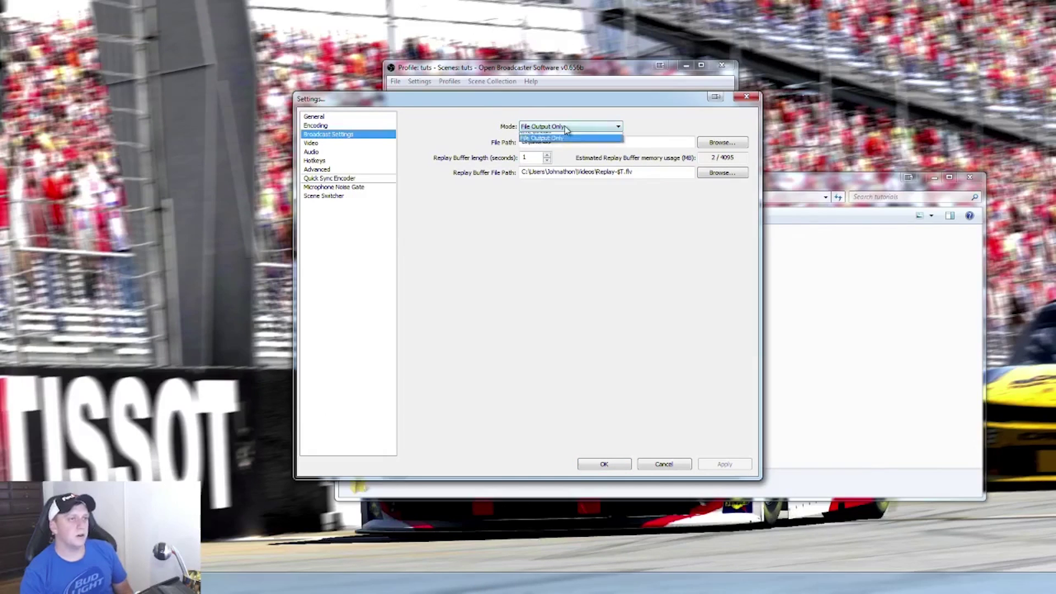
click(566, 136)
click(569, 127)
click(569, 127)
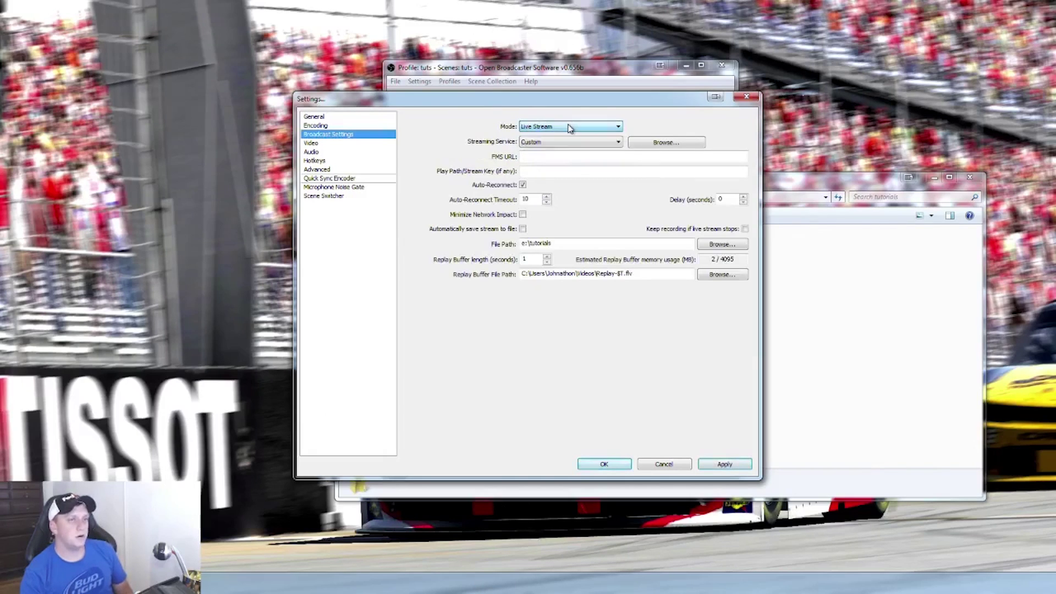
click(565, 142)
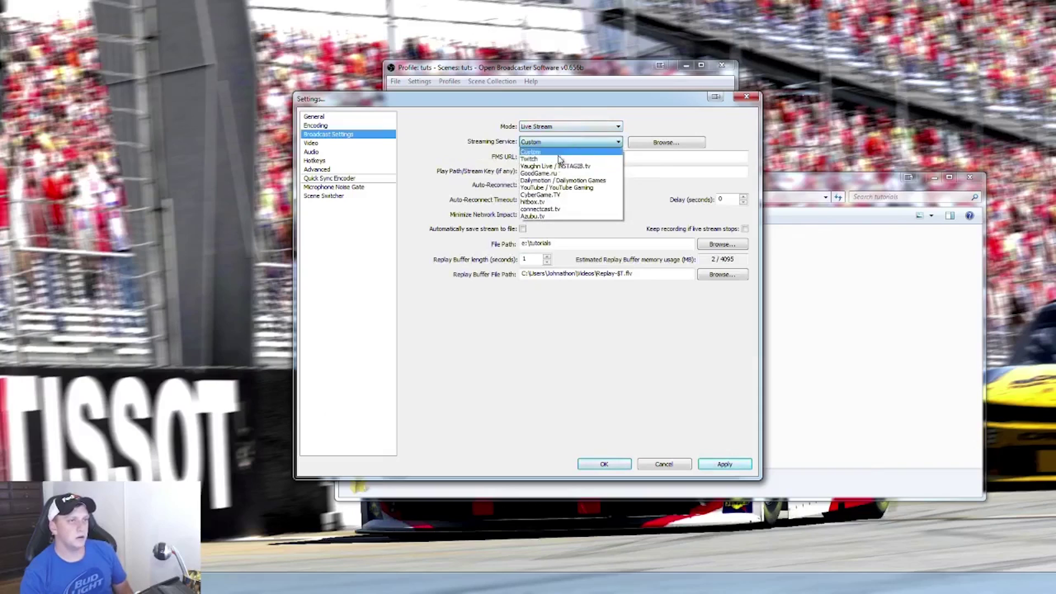
click(570, 128)
Step: Return the output mode to File Output Only, recording to e:\tutorials
click(570, 129)
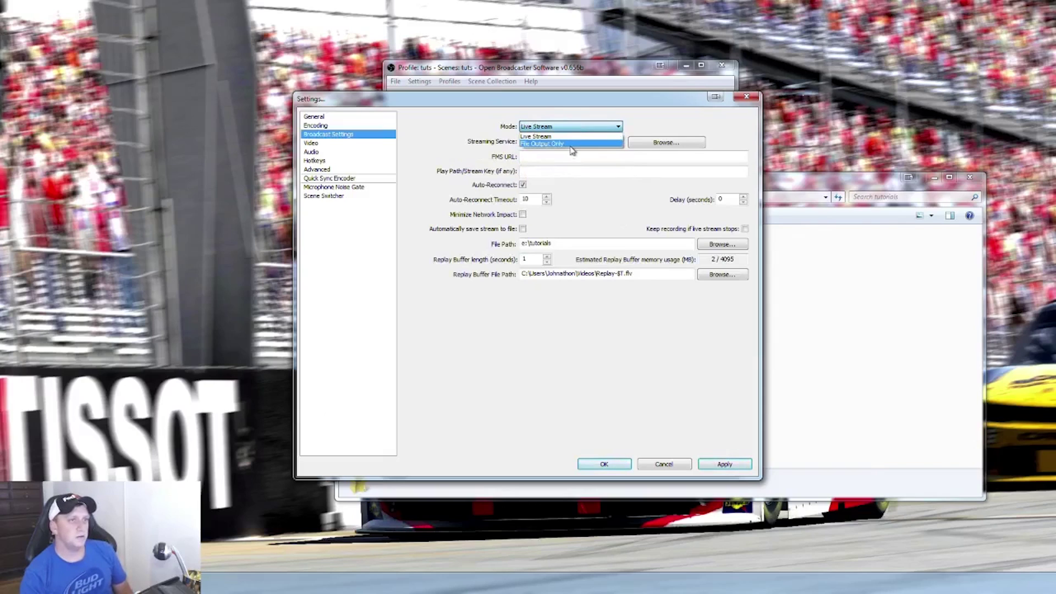
click(574, 145)
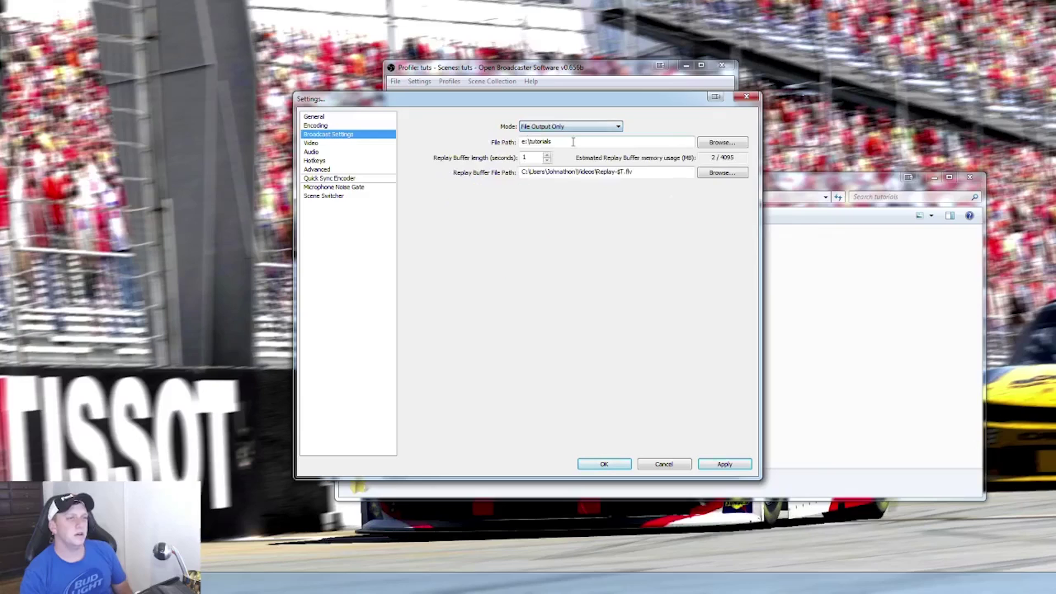
double_click(628, 143)
click(628, 143)
drag(586, 139, 474, 132)
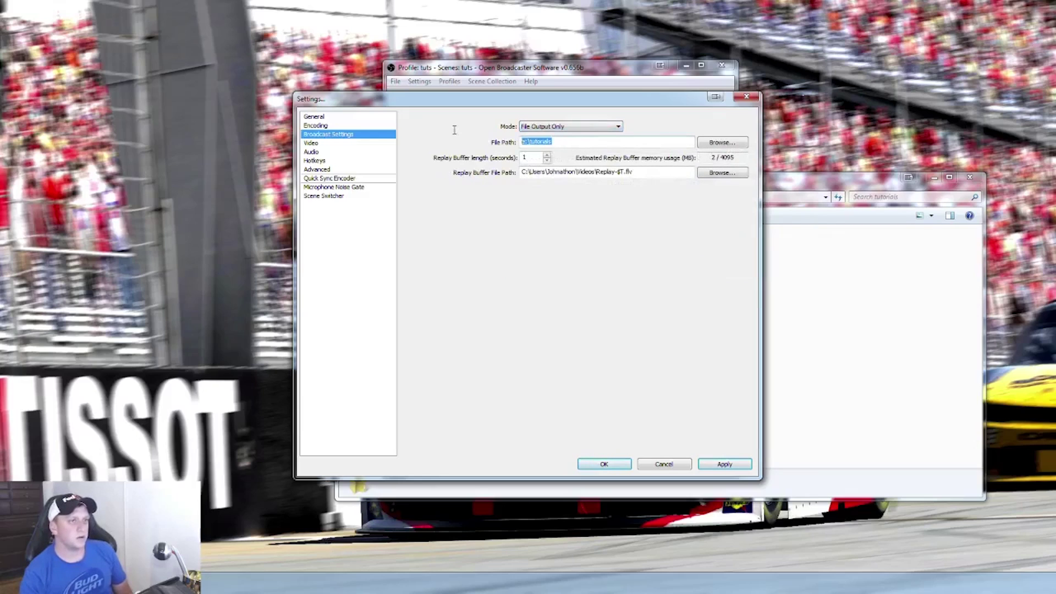
click(329, 144)
Step: Set base width 1920, downscale 1.50 to 1280x720 at 30 FPS, and apply the video settings
click(489, 328)
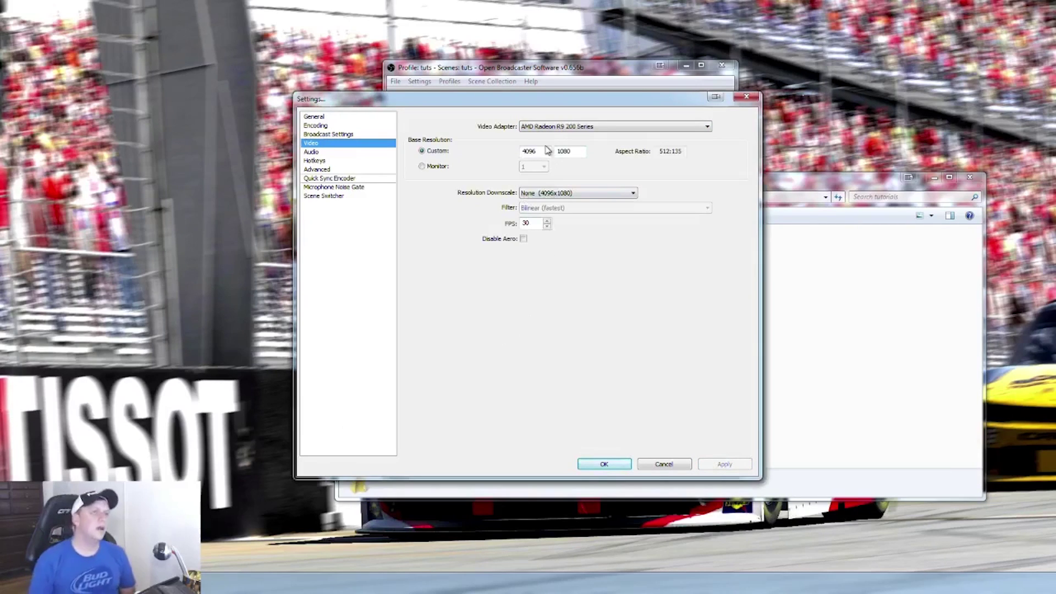
drag(547, 150, 444, 151)
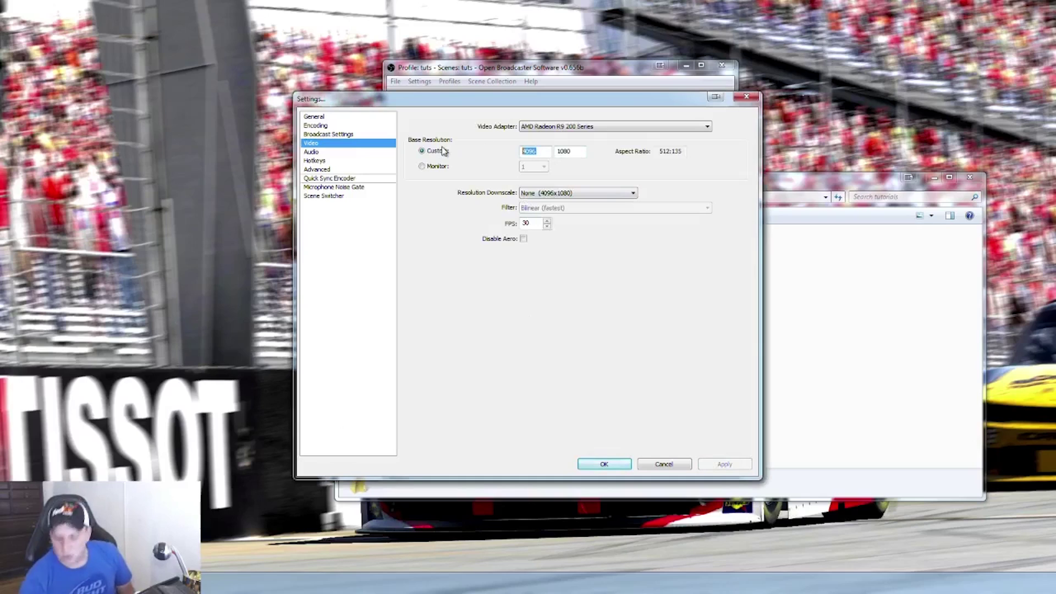
text(1920)
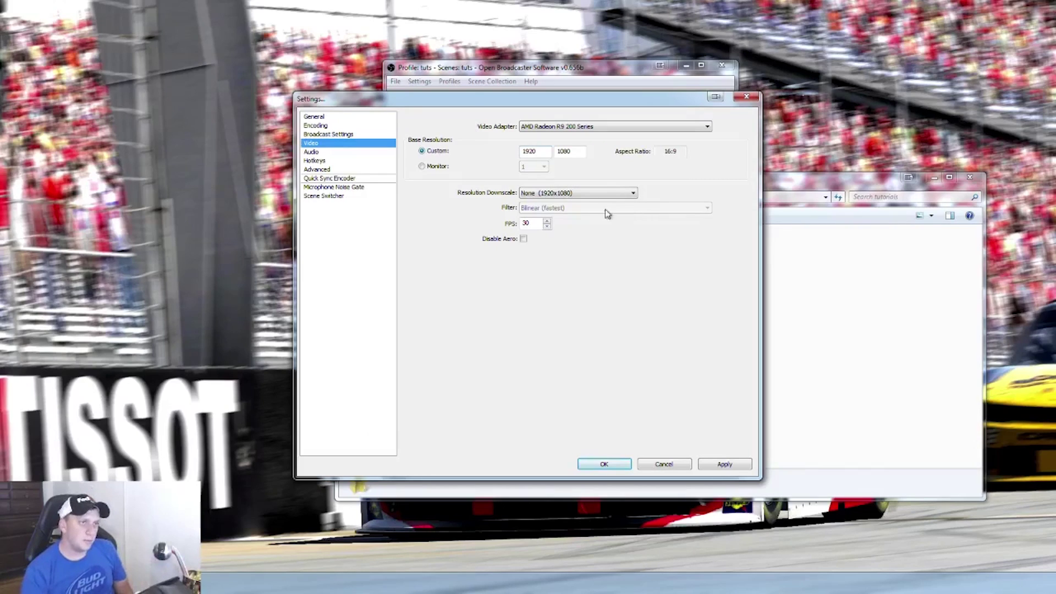
click(595, 193)
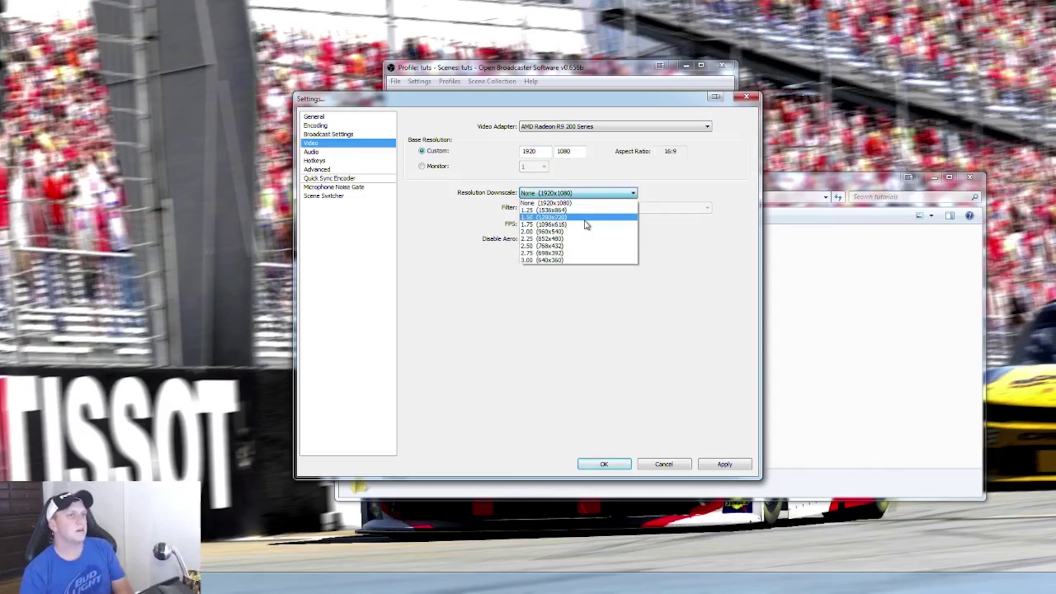
click(585, 218)
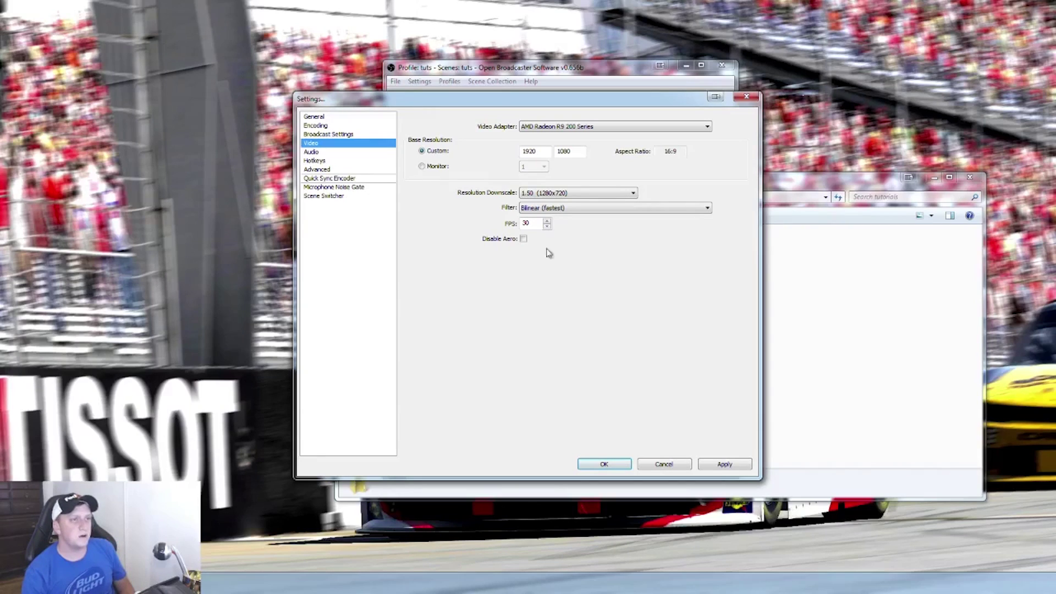
click(721, 464)
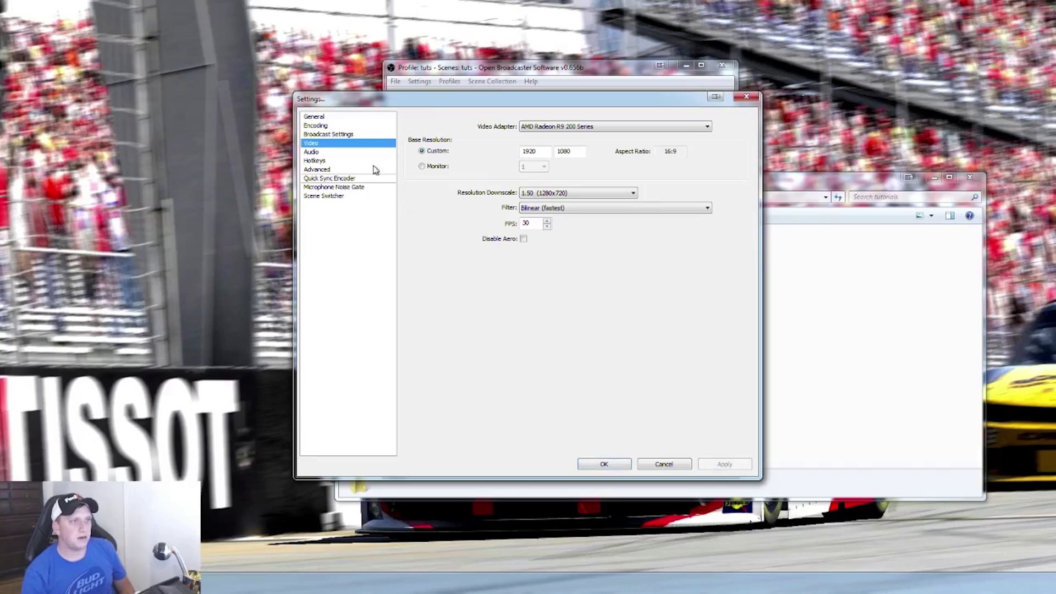
Step: Assign Ctrl+F1 as the start recording hotkey and Ctrl+F2 as the stop recording hotkey
click(312, 152)
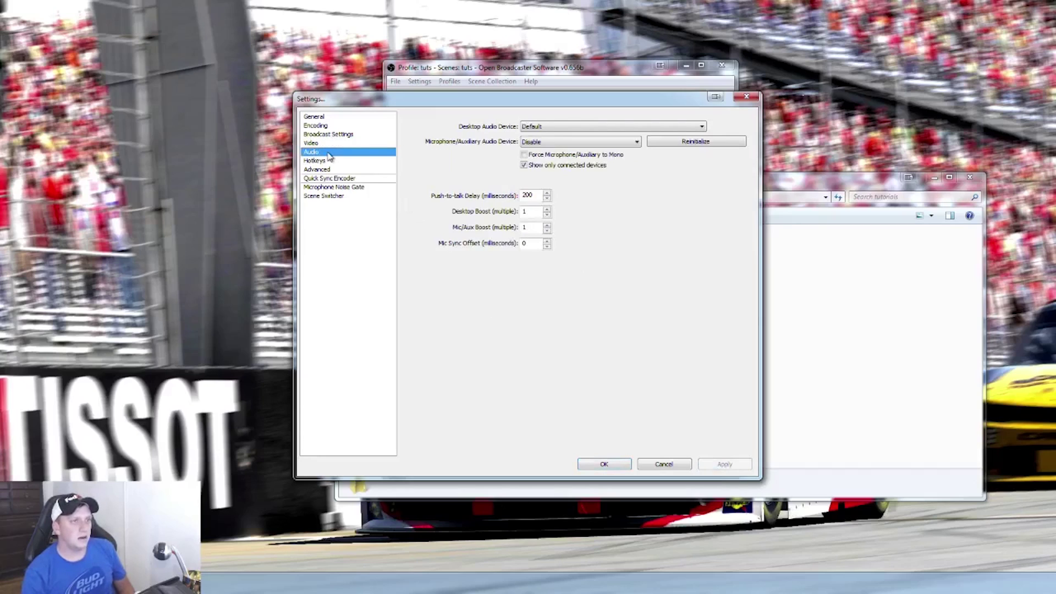
click(330, 160)
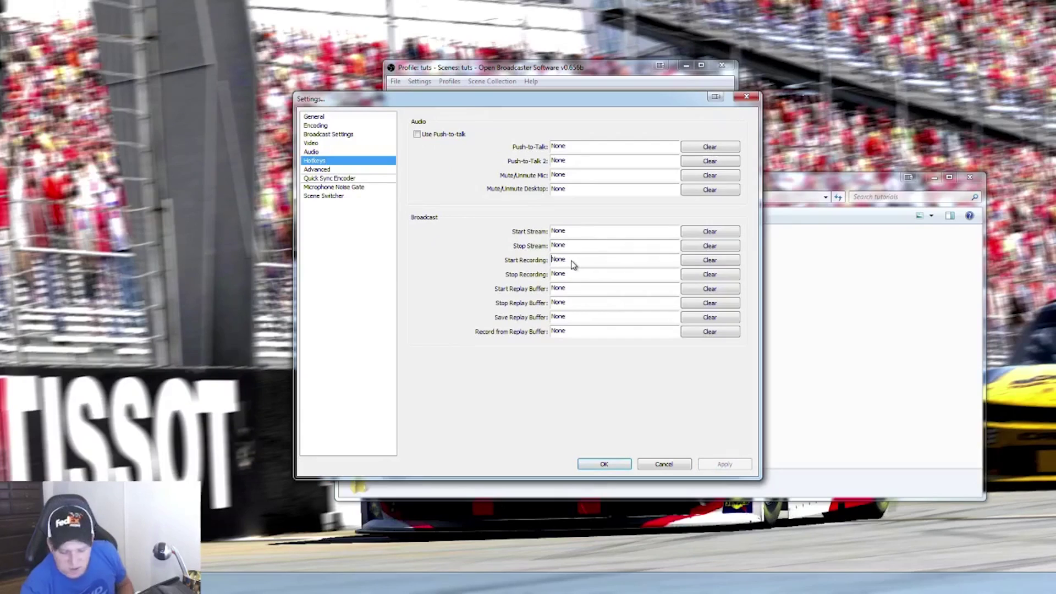
key(ctrl)
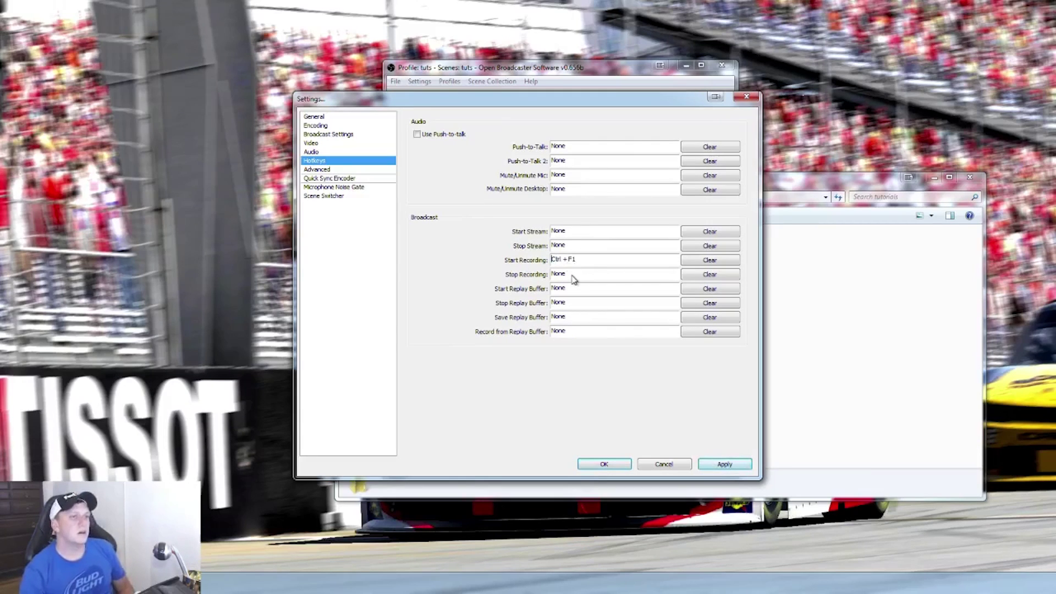
key(ctrl+F2)
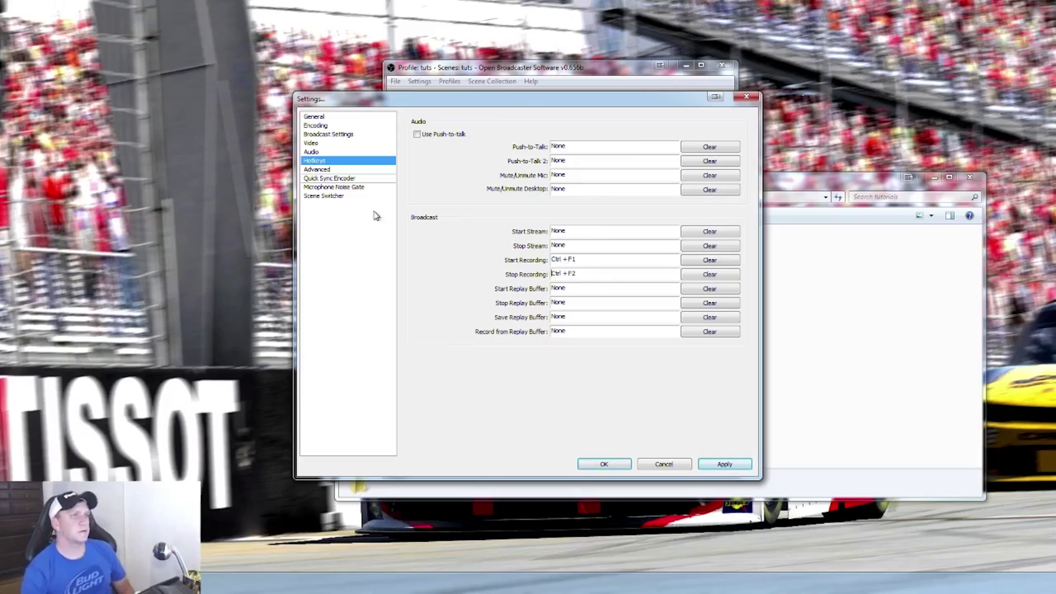
click(344, 171)
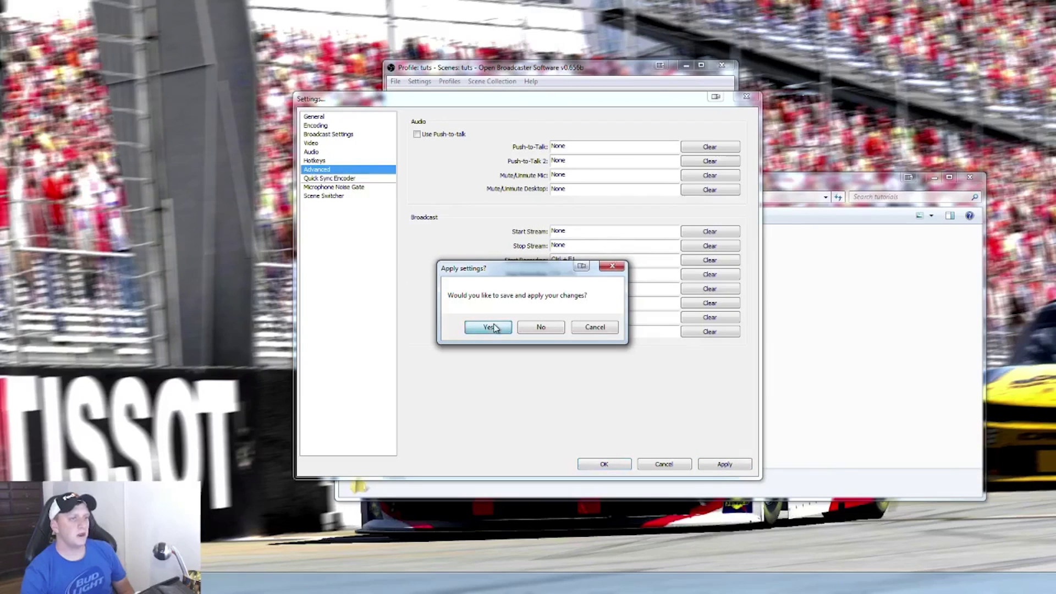
Step: Save the hotkeys, enable custom x264 encoder settings crf=15, apply, and close the settings
click(493, 329)
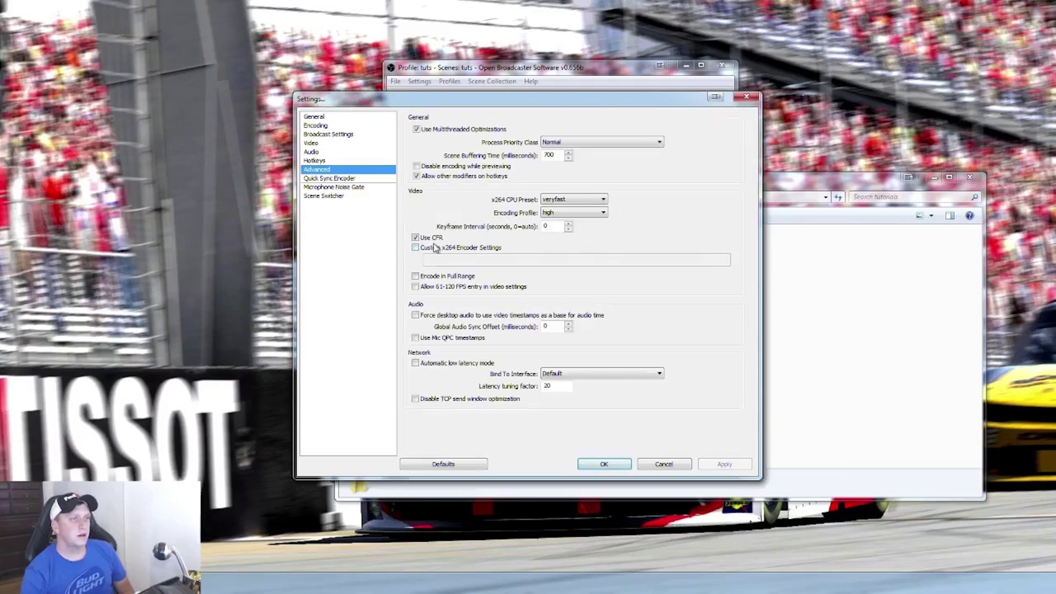
mouse_move(416, 246)
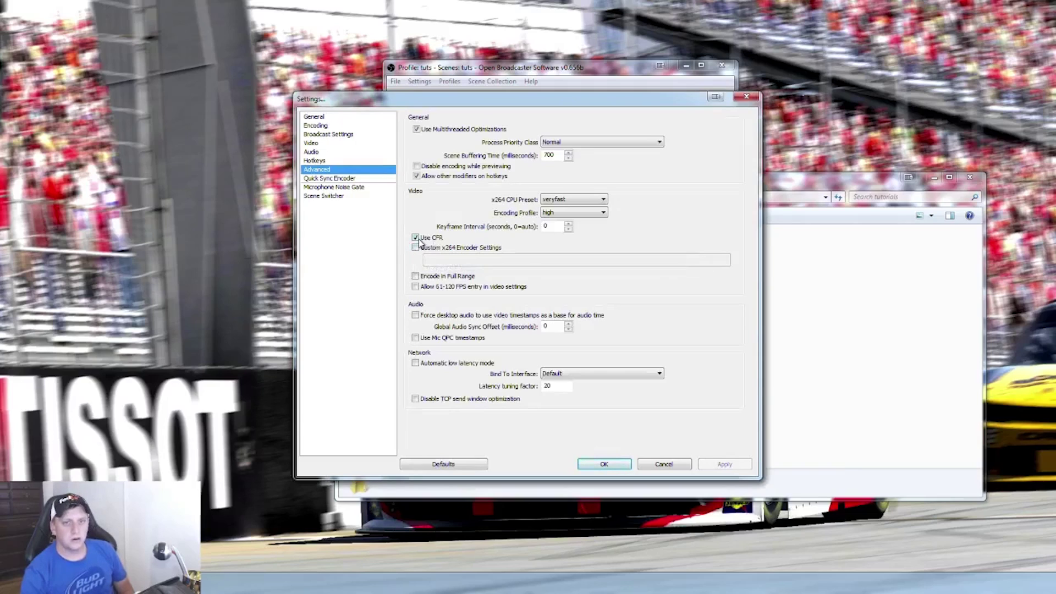
click(417, 248)
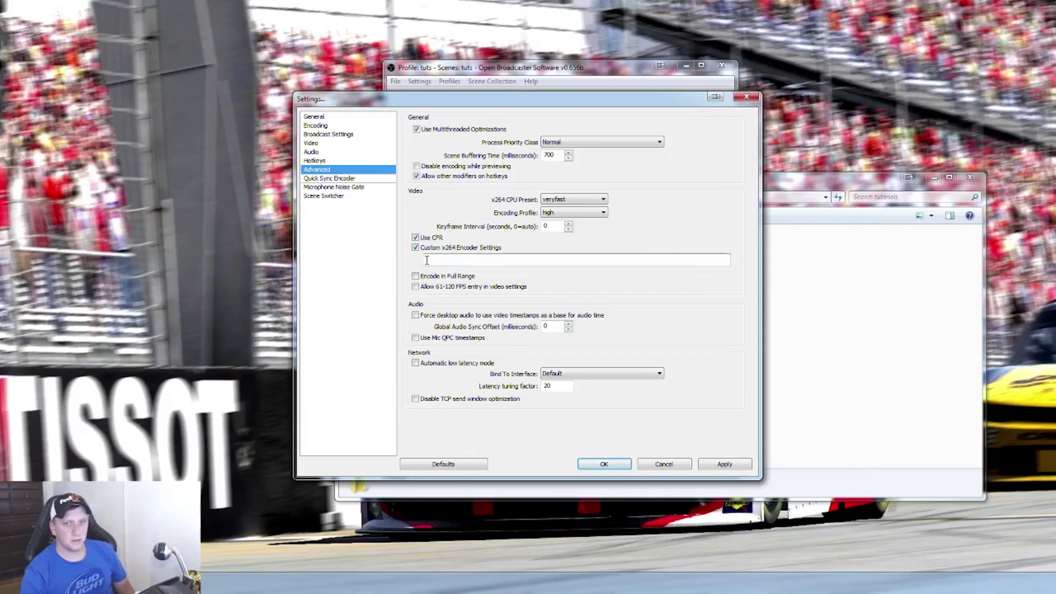
text(crf=15)
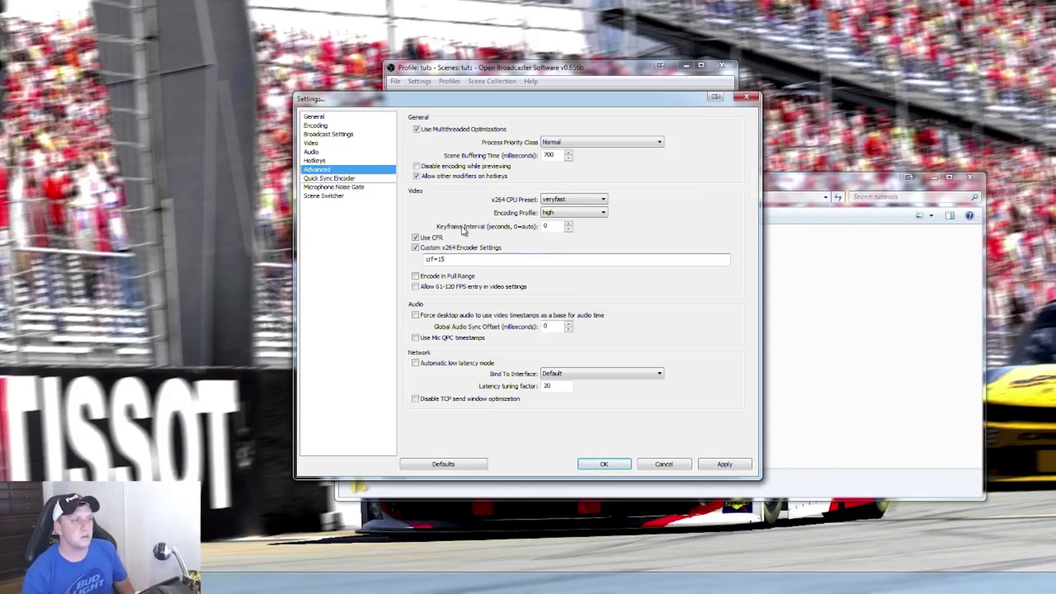
click(723, 465)
click(603, 465)
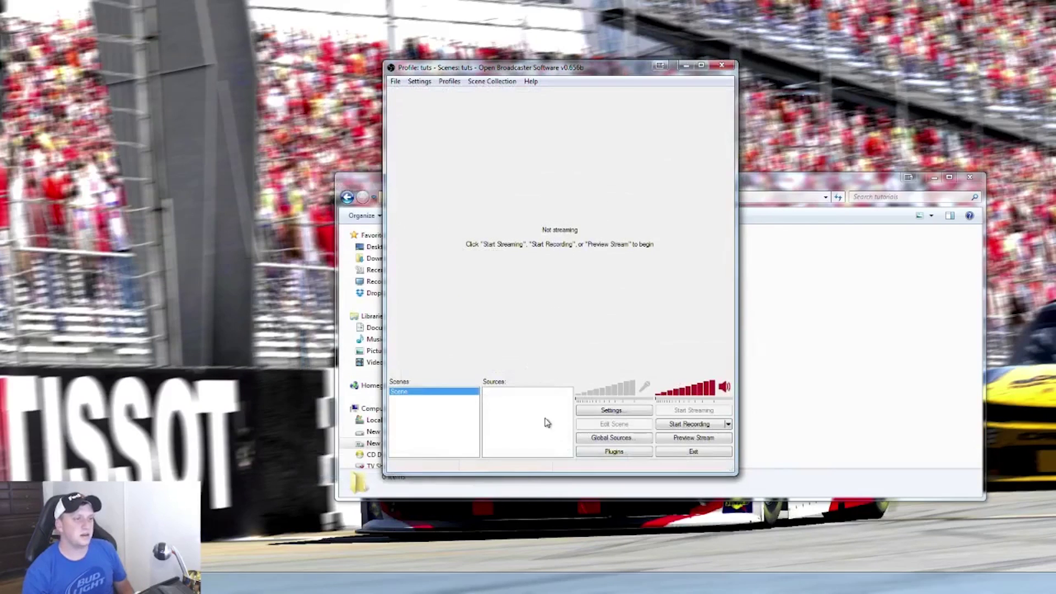
Step: Add a Game Capture source named 'iRacing' to the Sources list
right_click(514, 412)
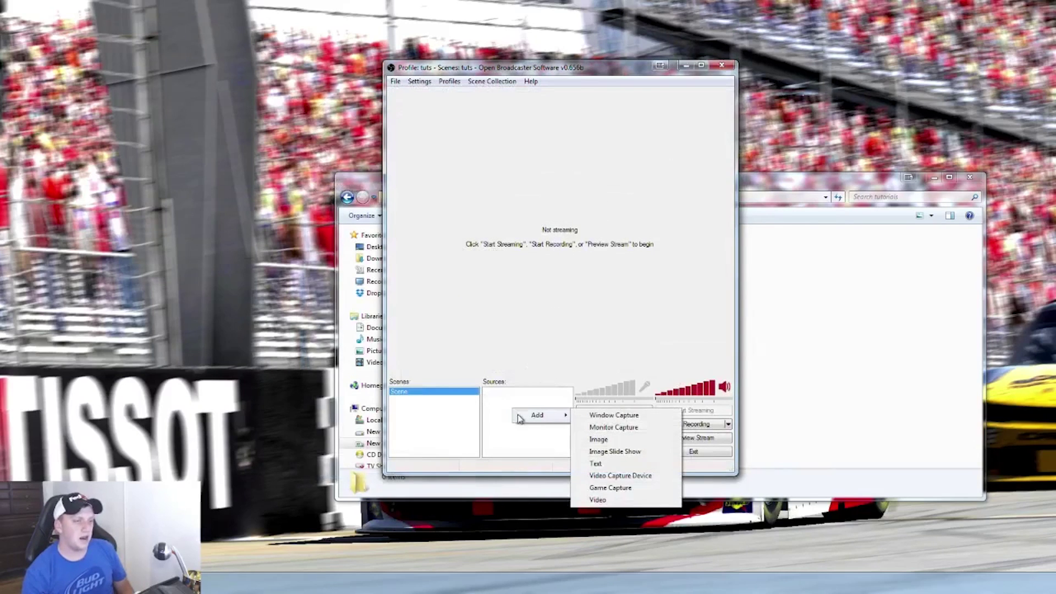
click(504, 406)
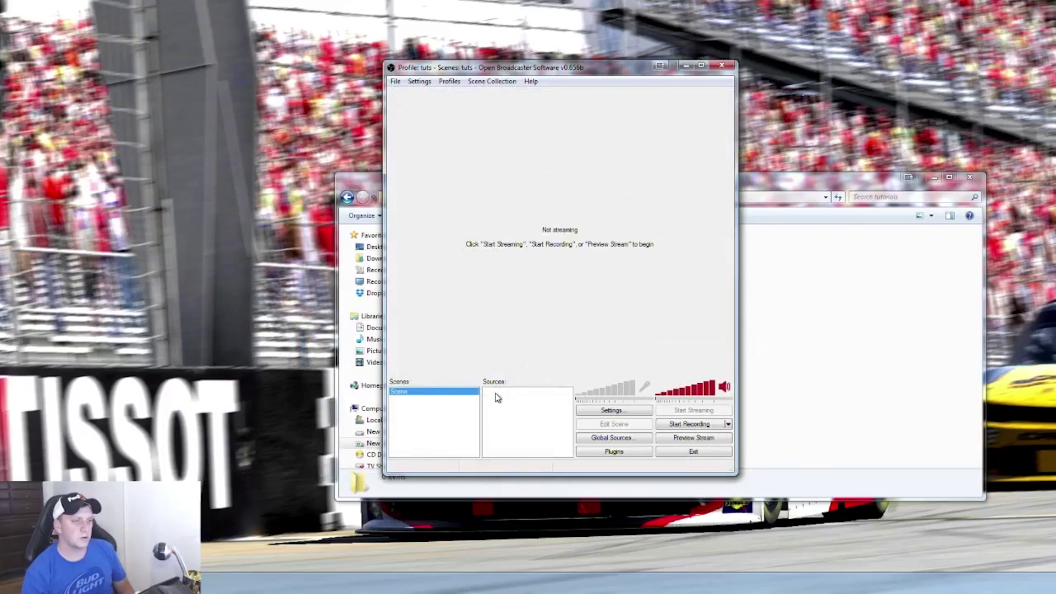
right_click(498, 397)
mouse_move(512, 402)
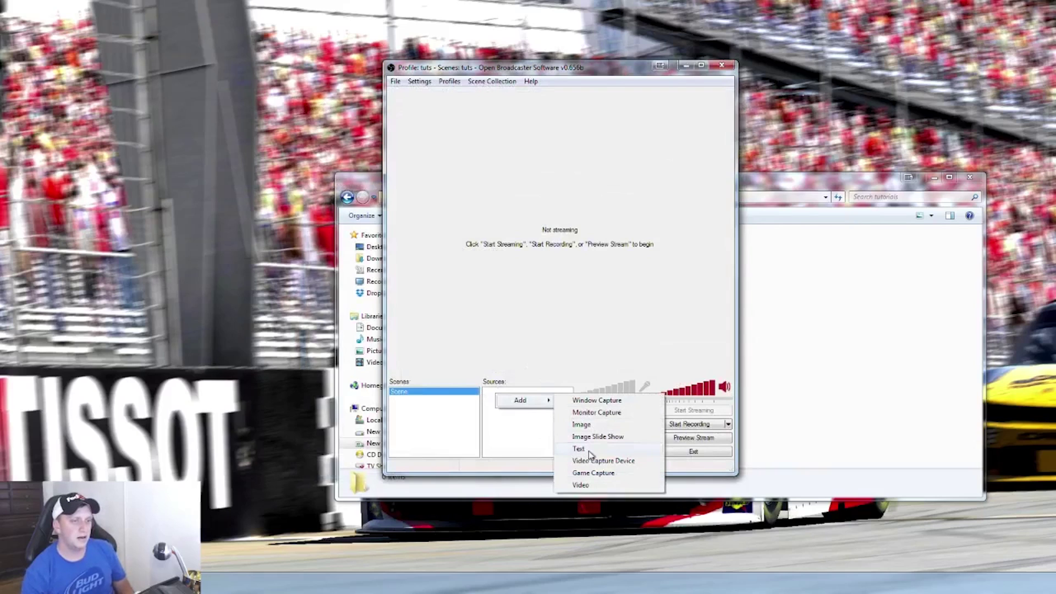
click(597, 475)
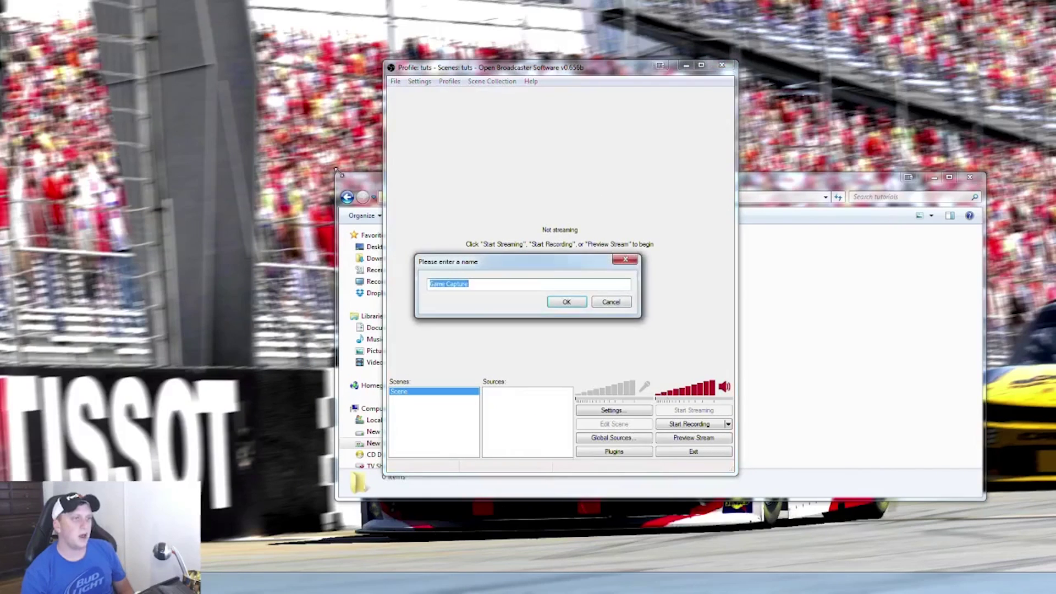
text(iRacing)
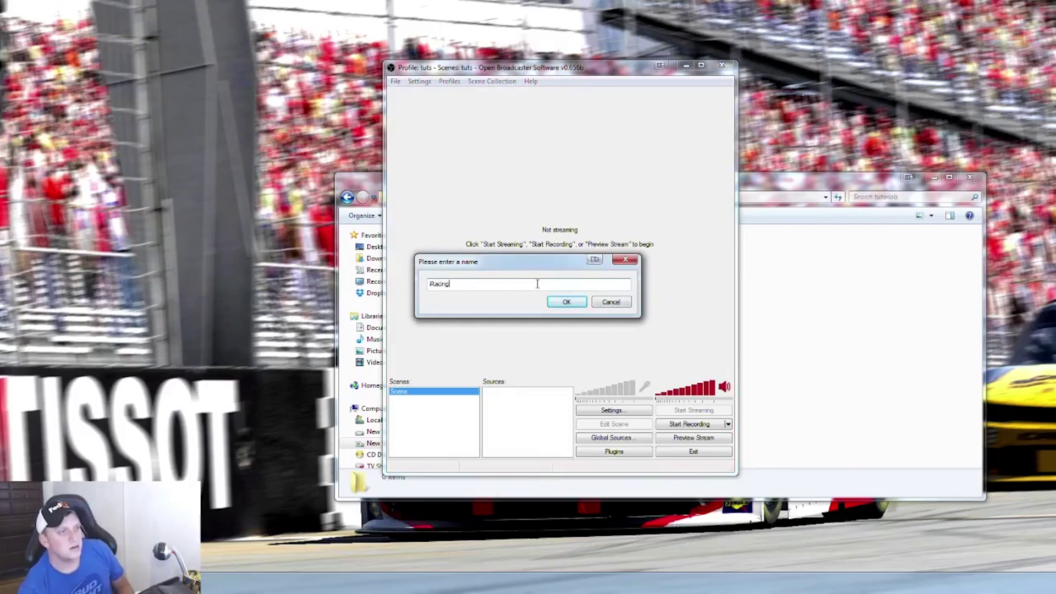
click(566, 301)
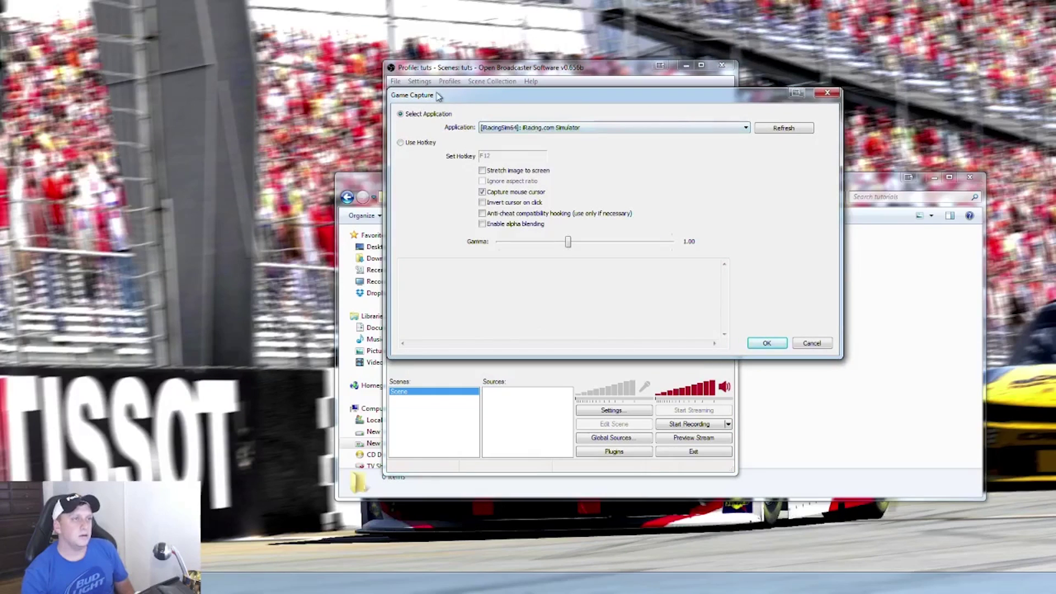
Step: Enable anti-cheat compatibility hooking for the iRacingSim64 capture and confirm it
drag(434, 96, 383, 117)
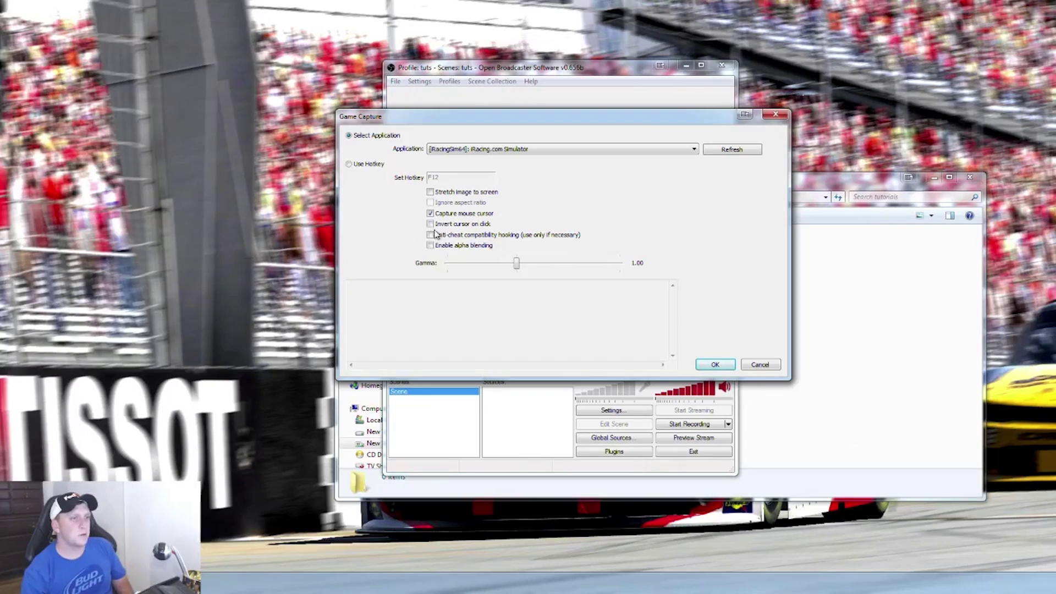
click(430, 235)
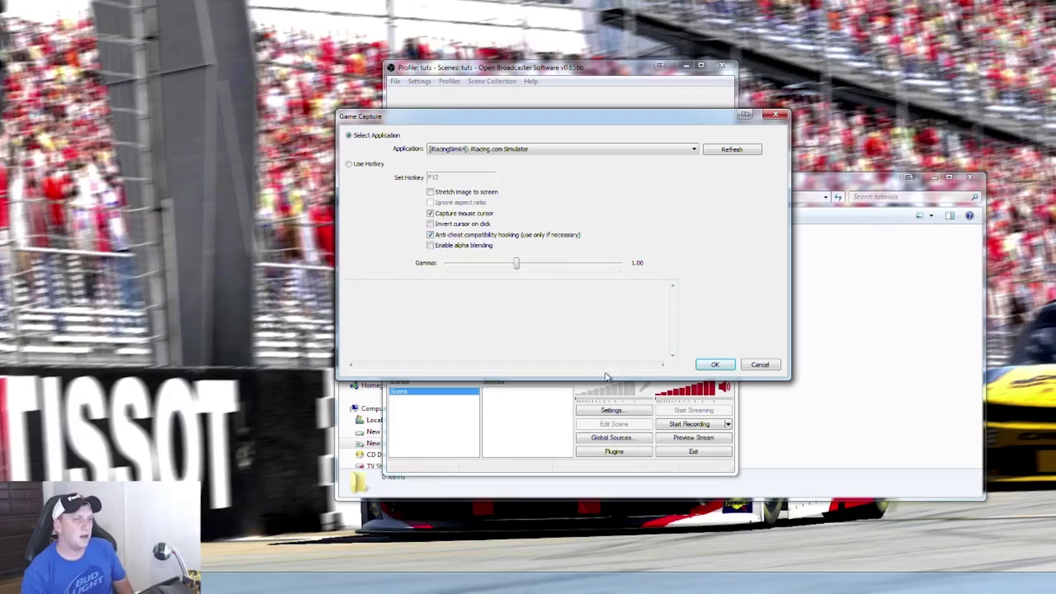
click(715, 365)
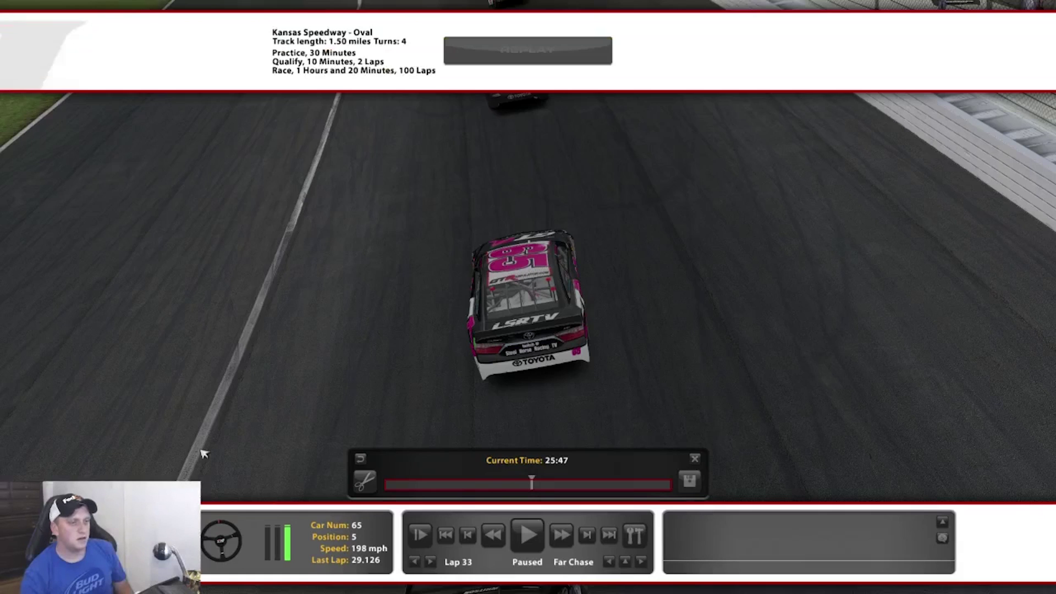
Step: Switch the Lap 33 replay to the TV1 camera, rewind it, then pause it
click(627, 562)
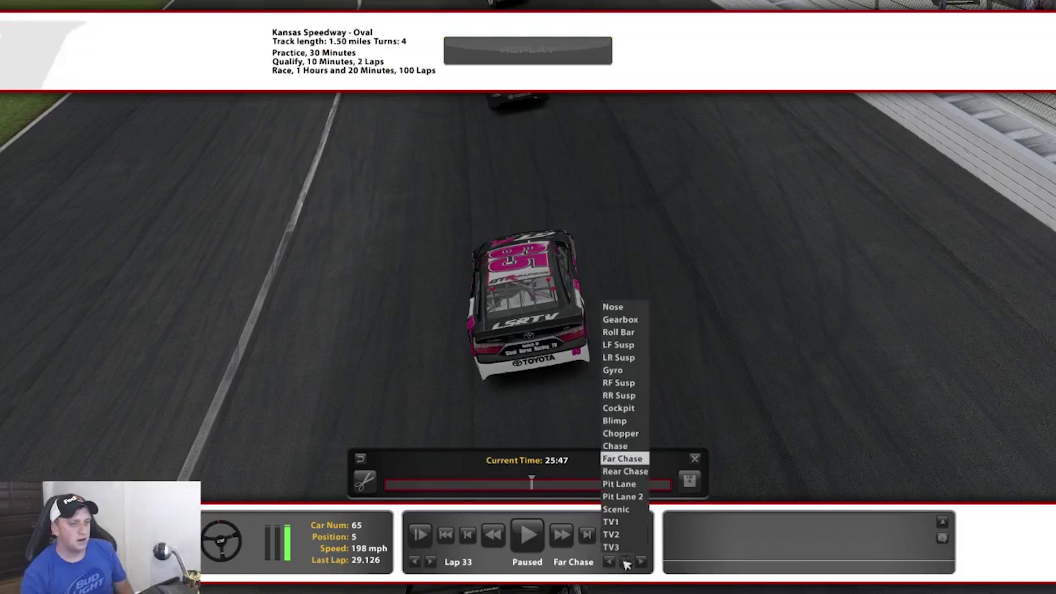
click(618, 519)
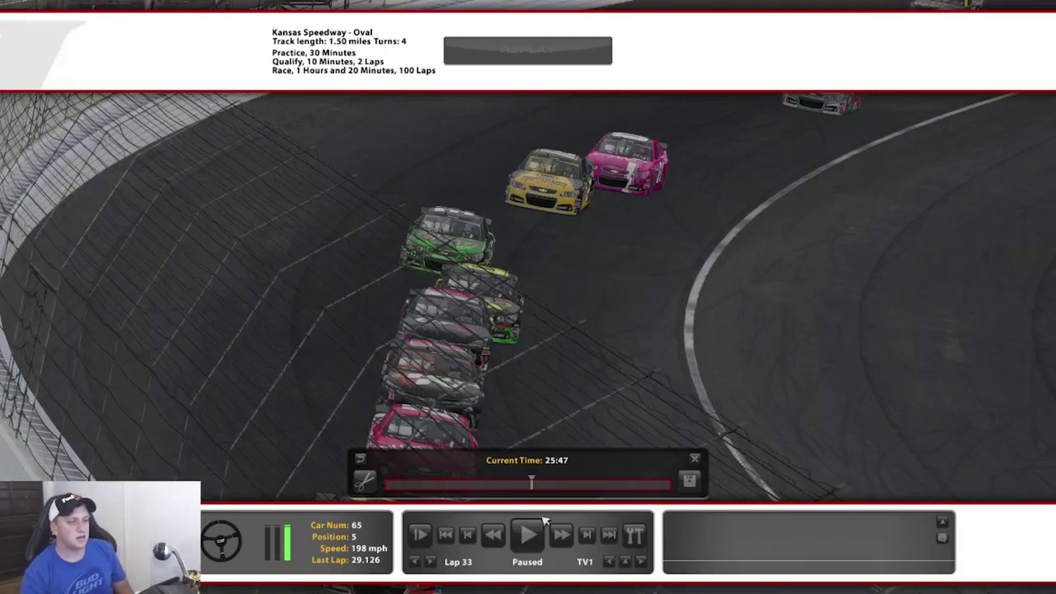
click(489, 540)
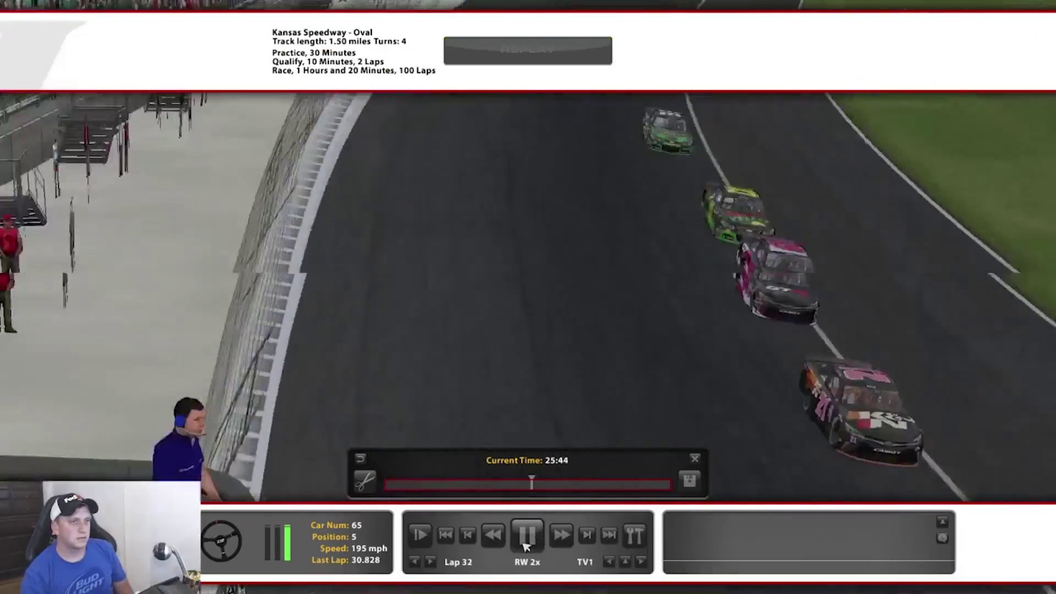
click(525, 536)
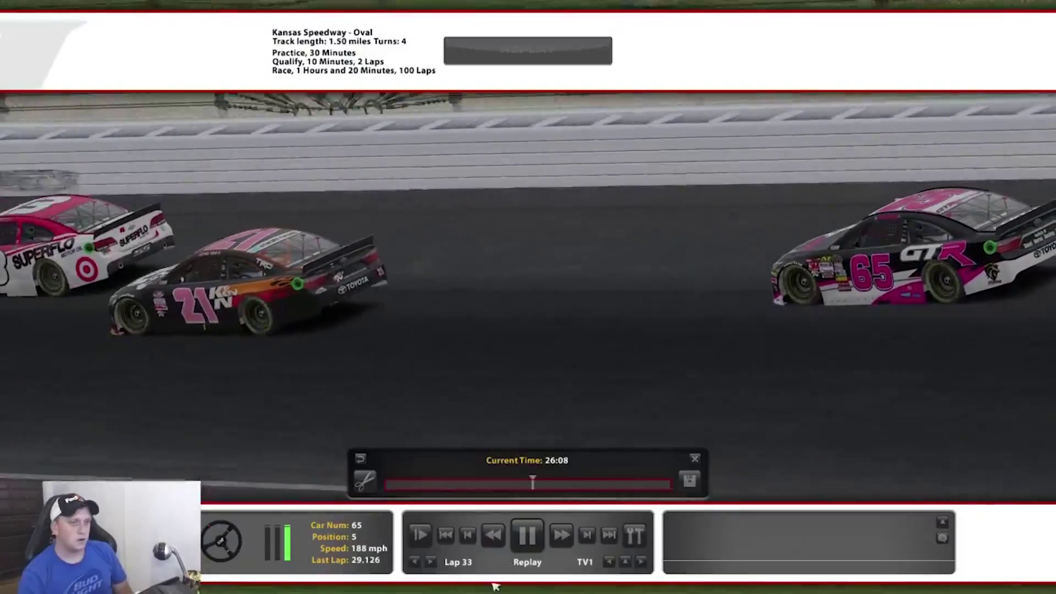
click(542, 547)
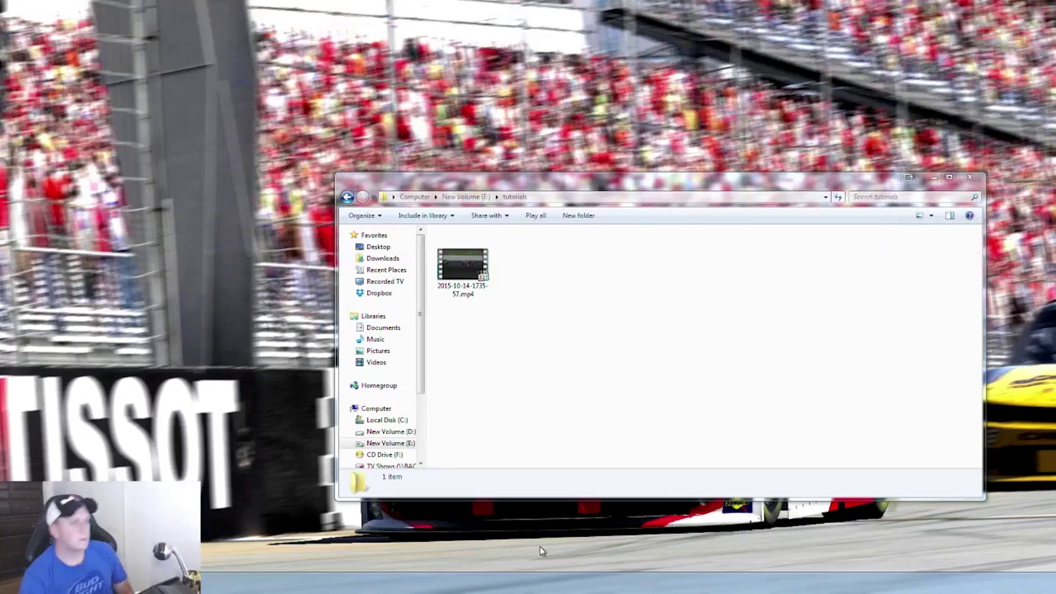
drag(480, 180, 338, 133)
click(340, 226)
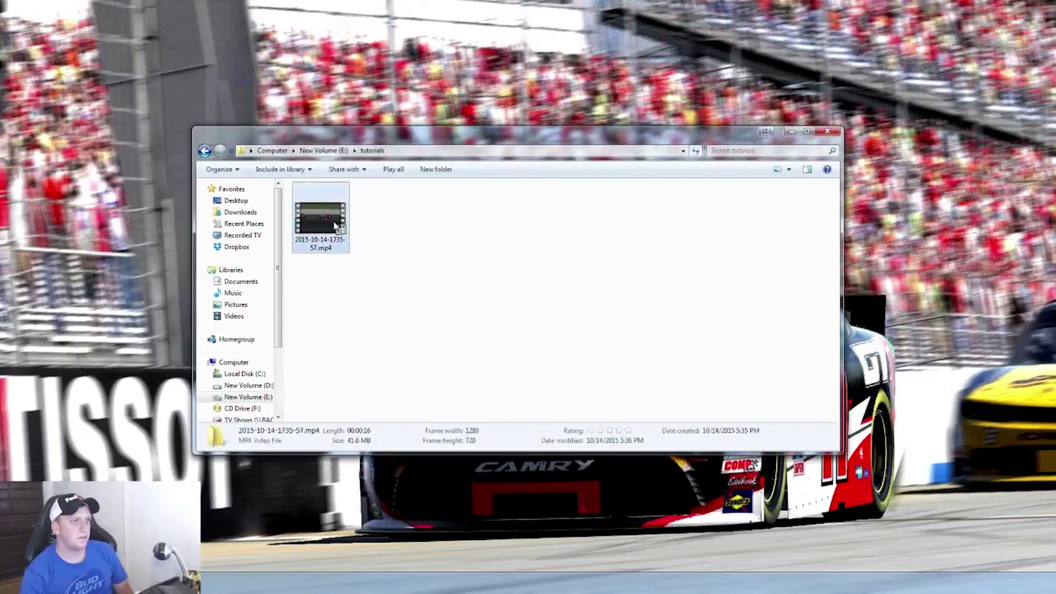
double_click(330, 232)
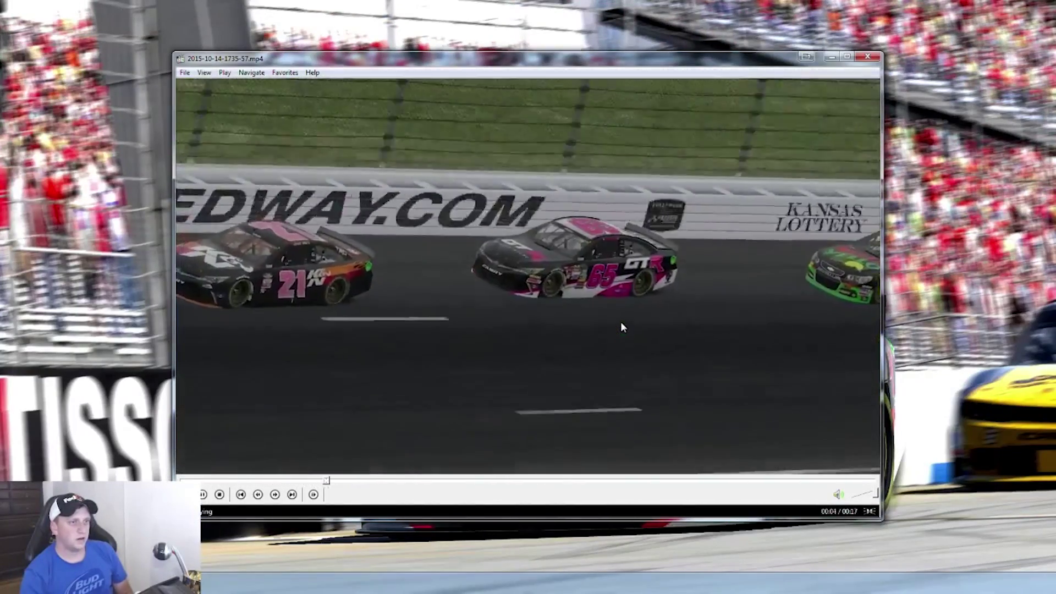
Step: Watch the clip full screen, return to windowed view, then close Media Player Classic
double_click(620, 321)
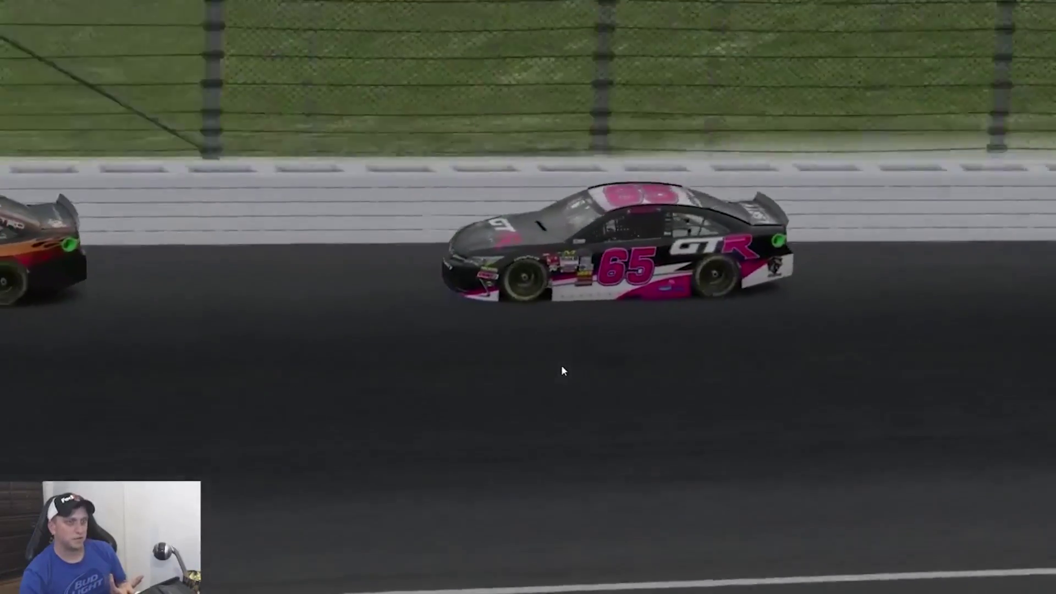
double_click(562, 370)
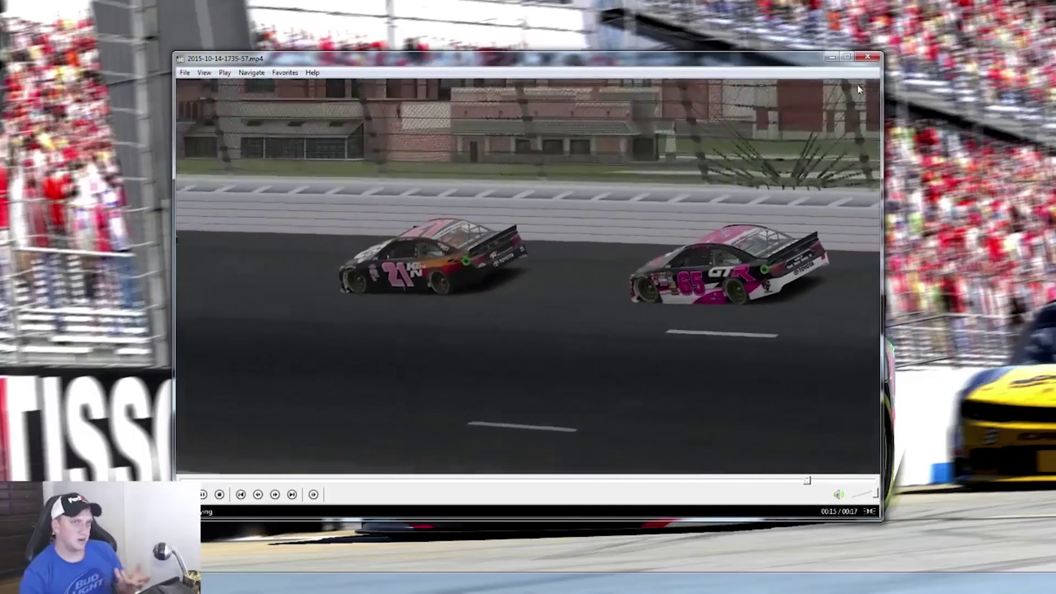
click(873, 58)
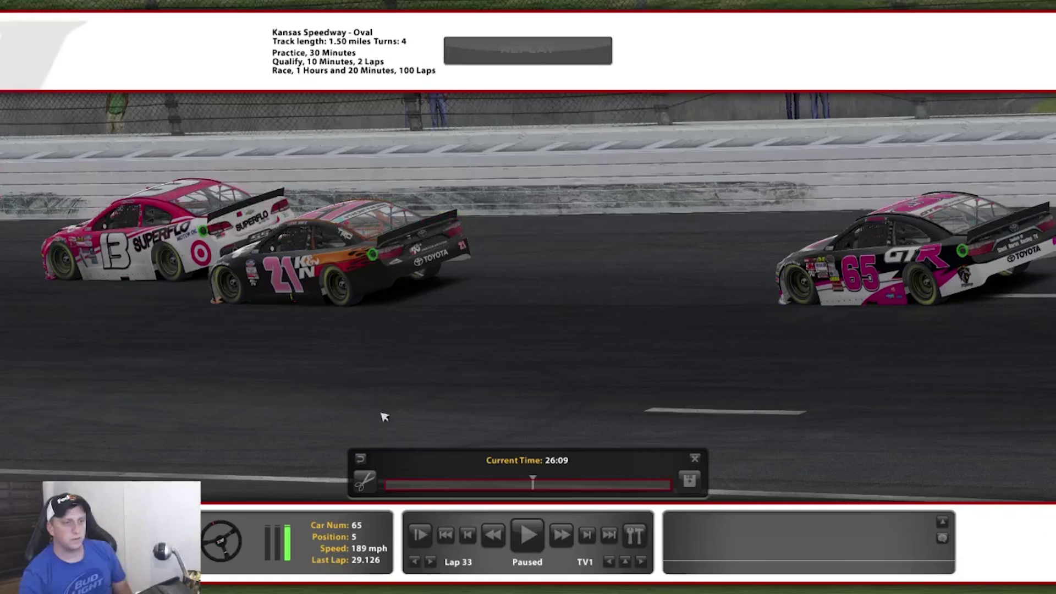
Step: Quit the iRacing replay and load a Kansas Speedway test practice session
key(Escape)
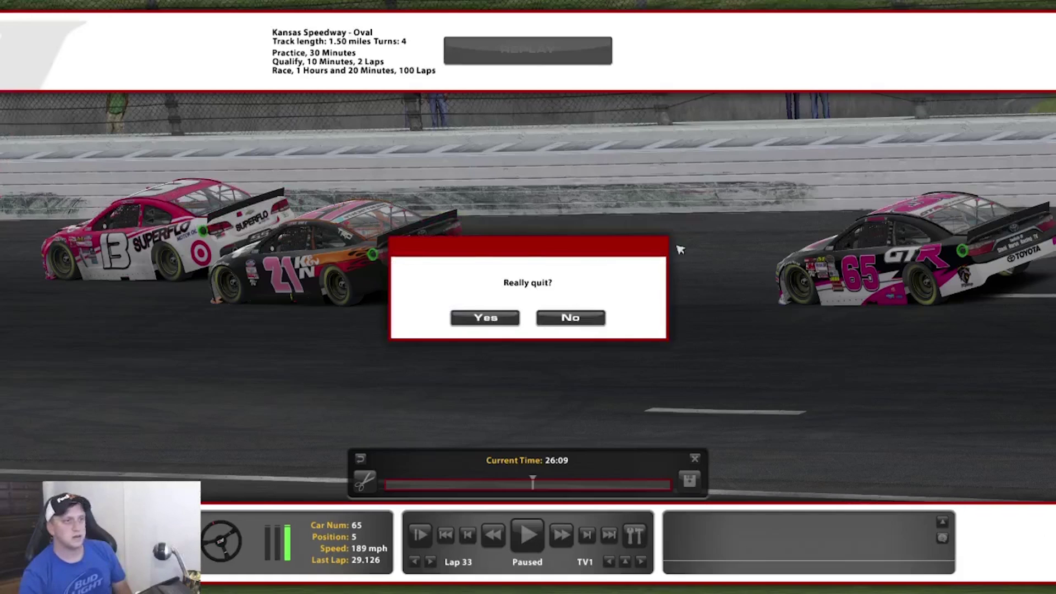
click(495, 322)
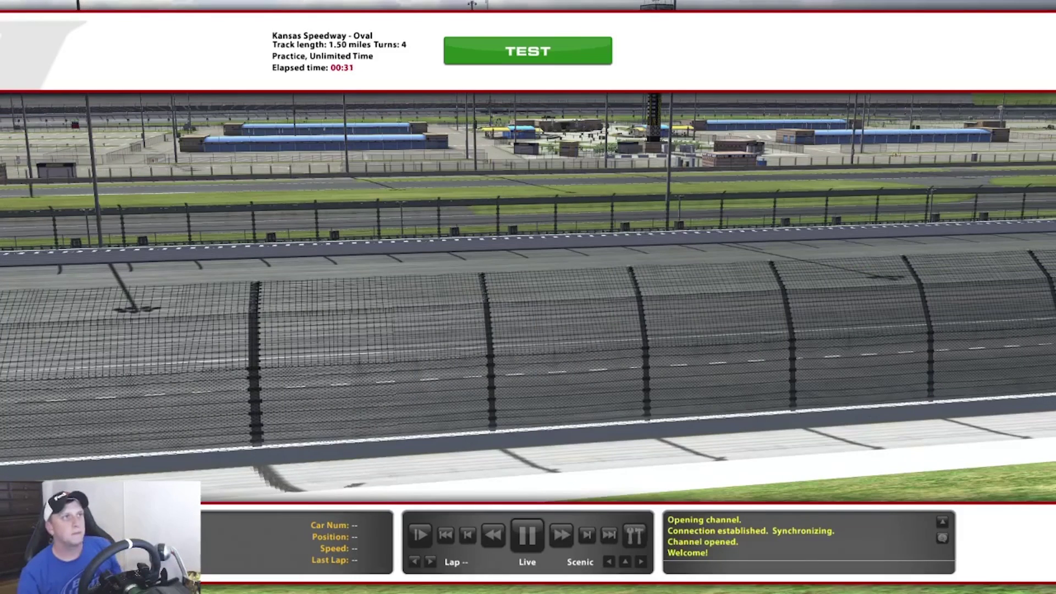
click(527, 55)
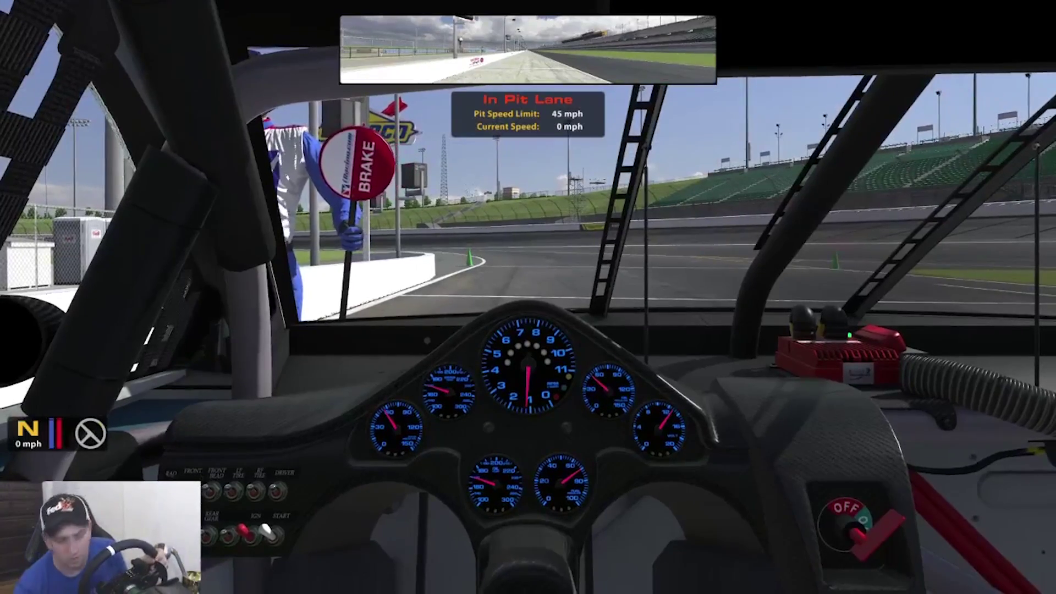
key(bracketleft)
key(bracketleft)
key(bracketleft)
key(bracketleft)
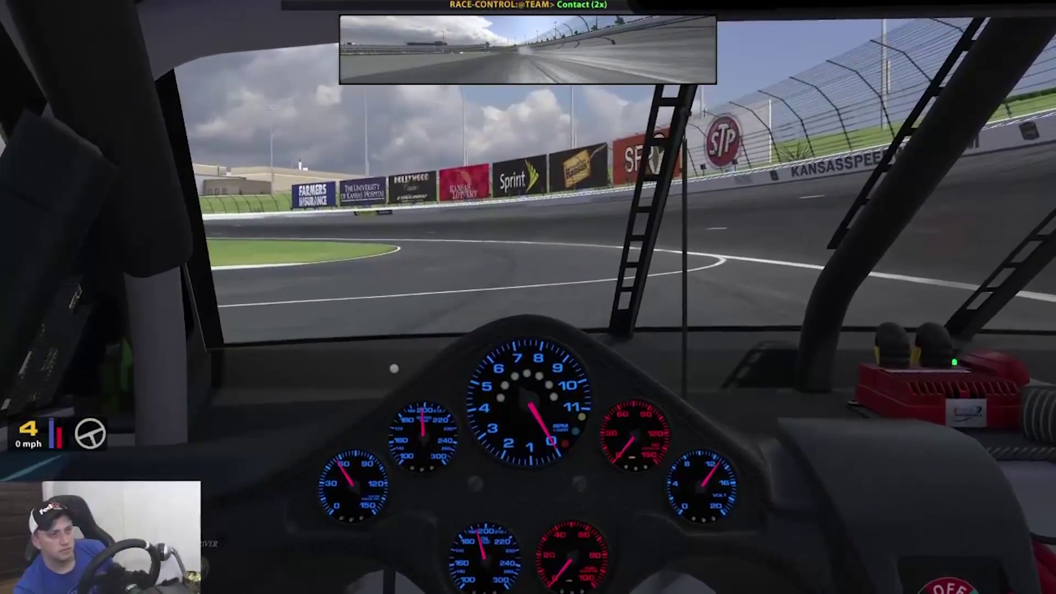
key(Escape)
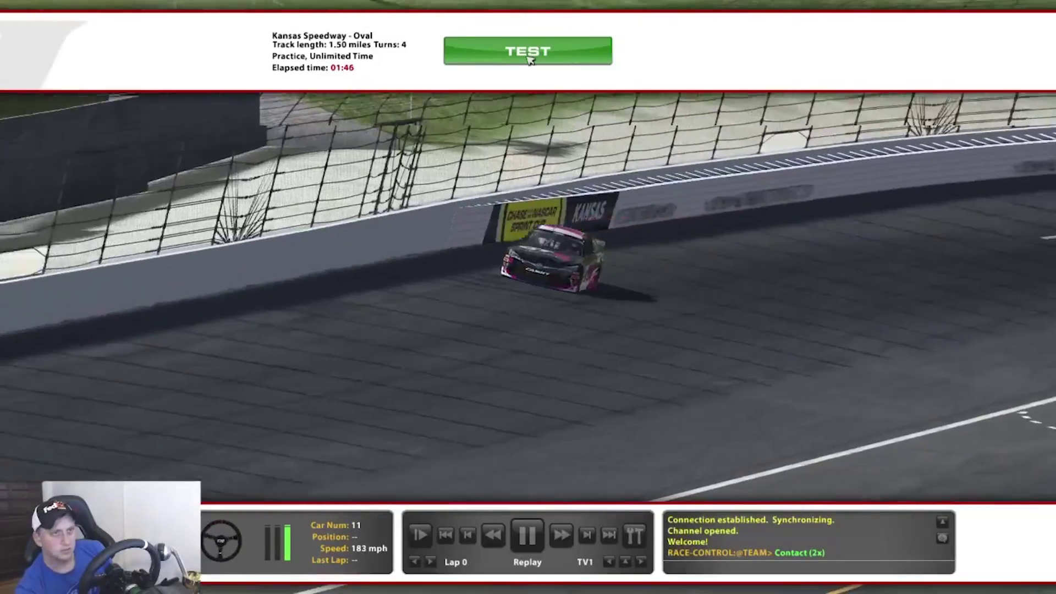
click(528, 51)
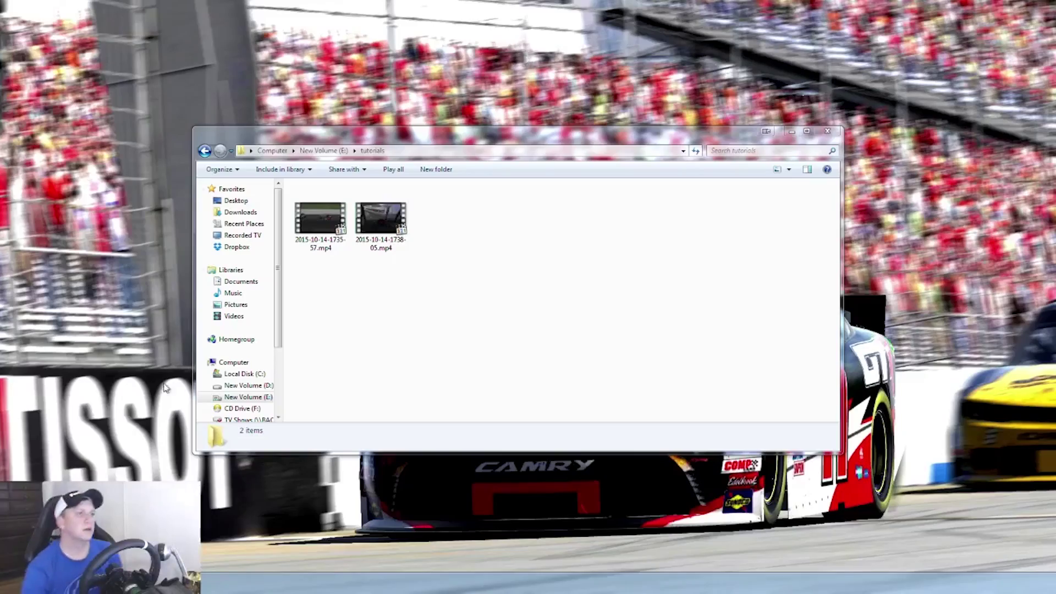
double_click(390, 219)
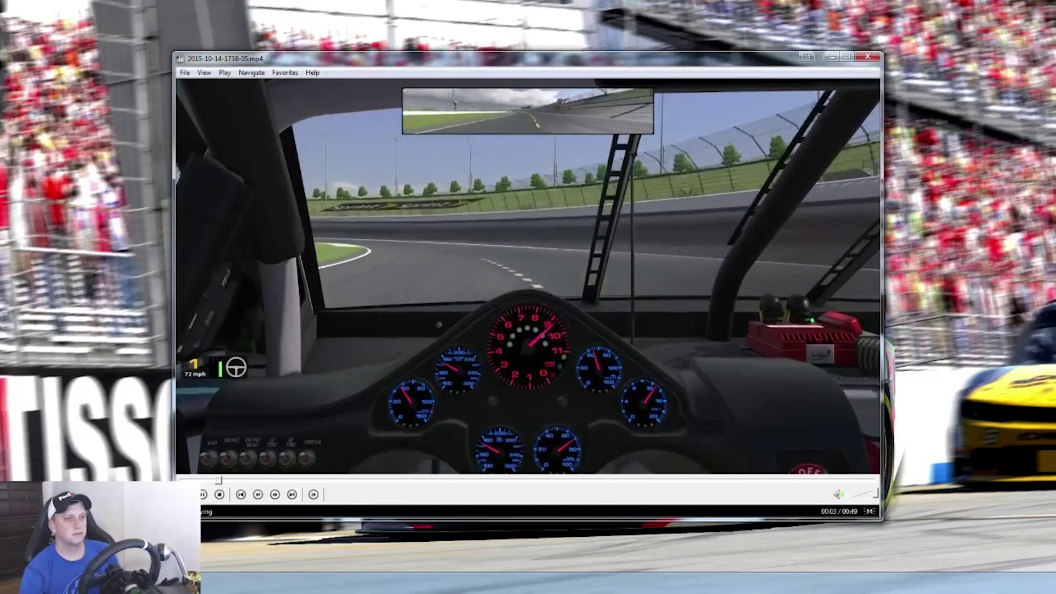
double_click(575, 288)
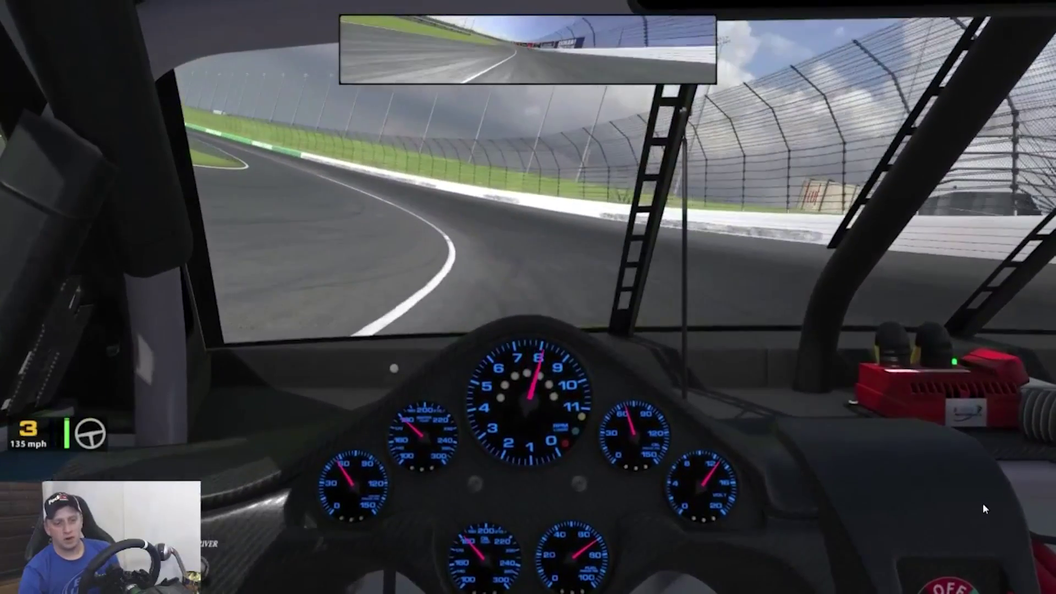
double_click(670, 374)
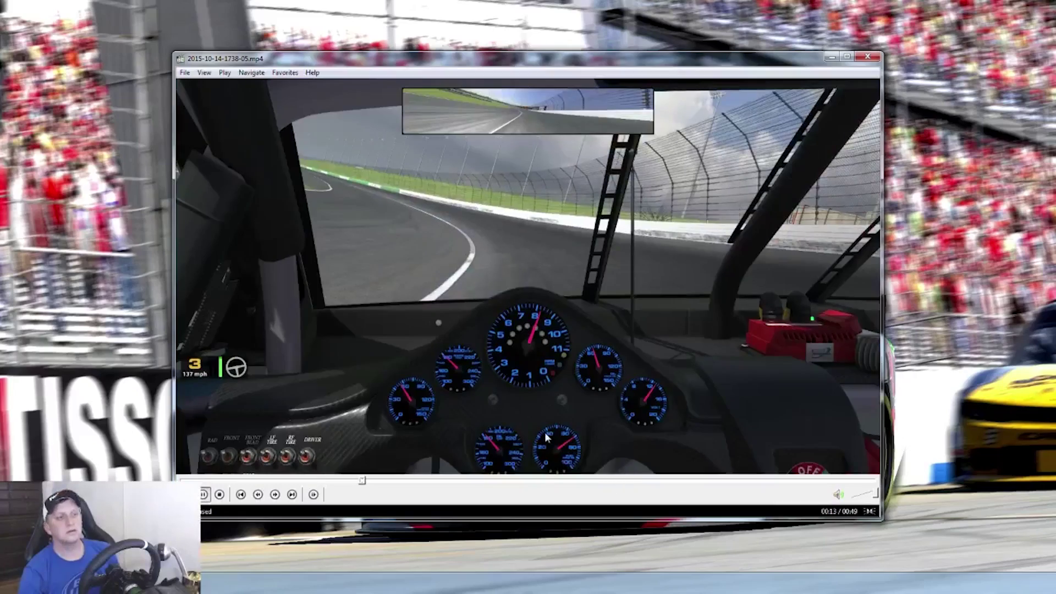
click(750, 480)
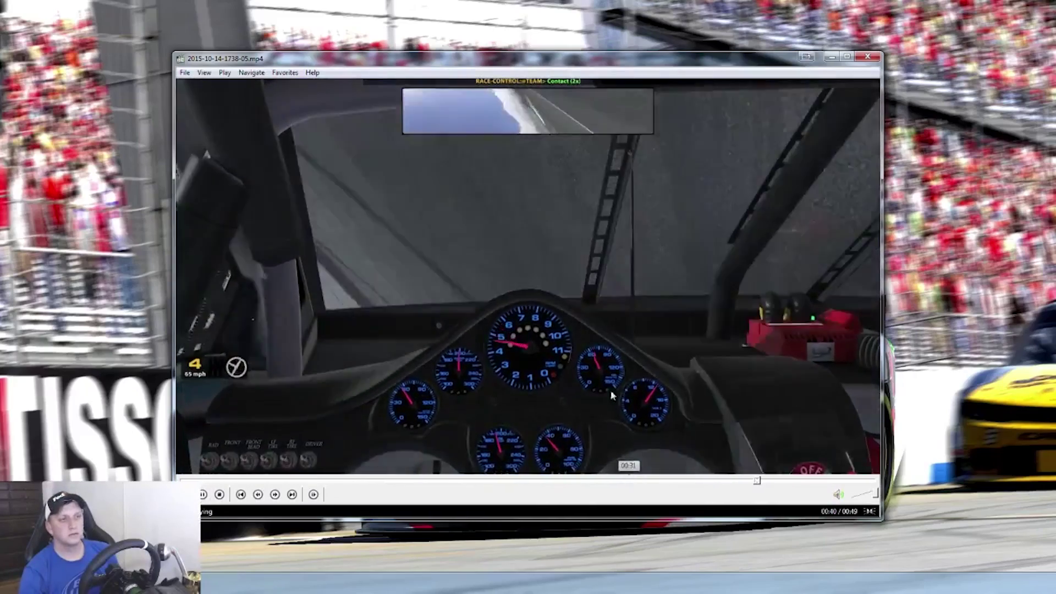
double_click(594, 351)
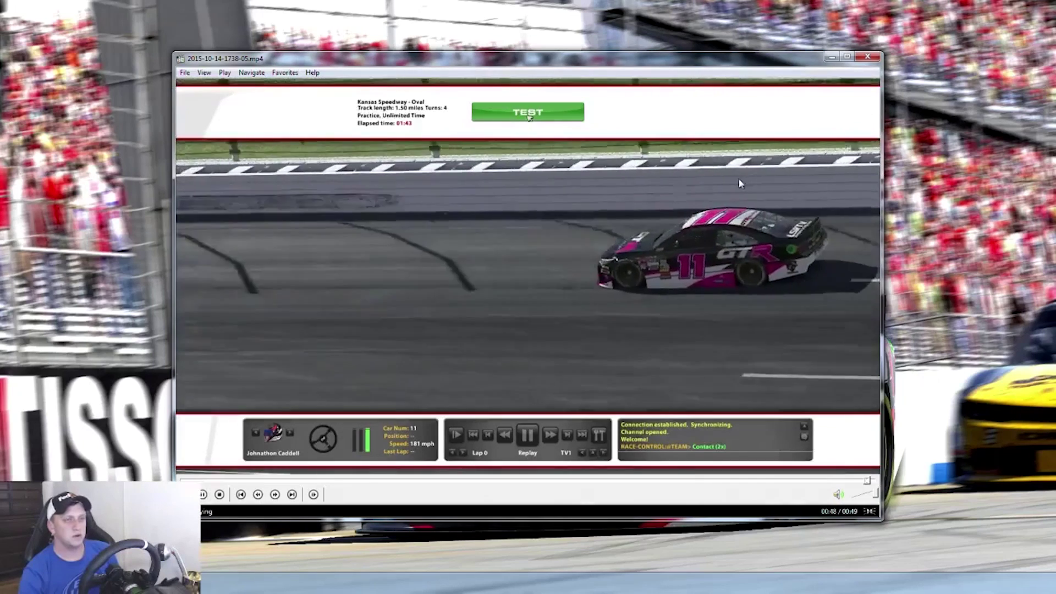
click(868, 57)
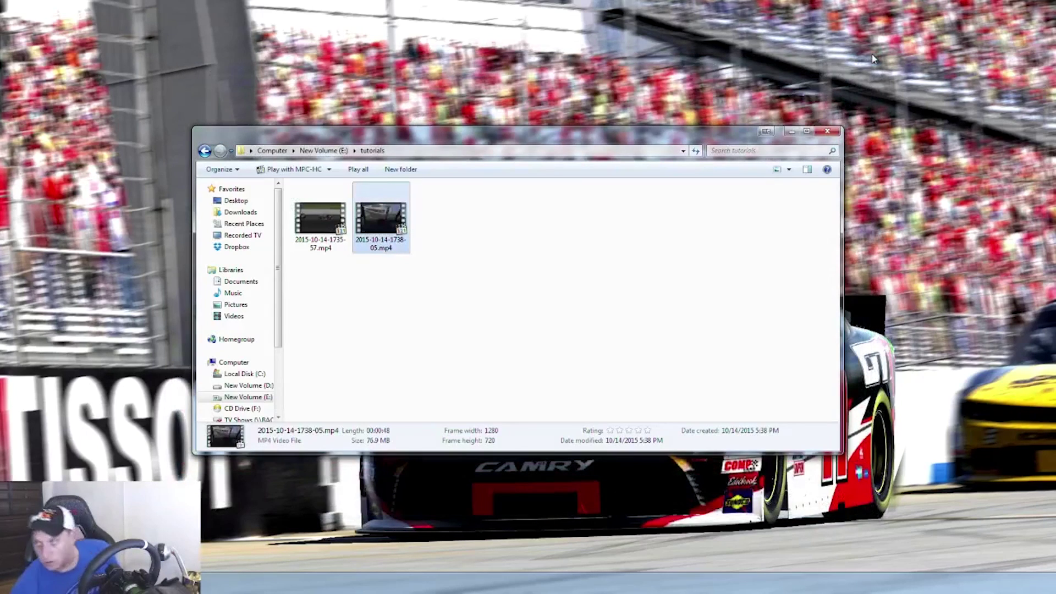